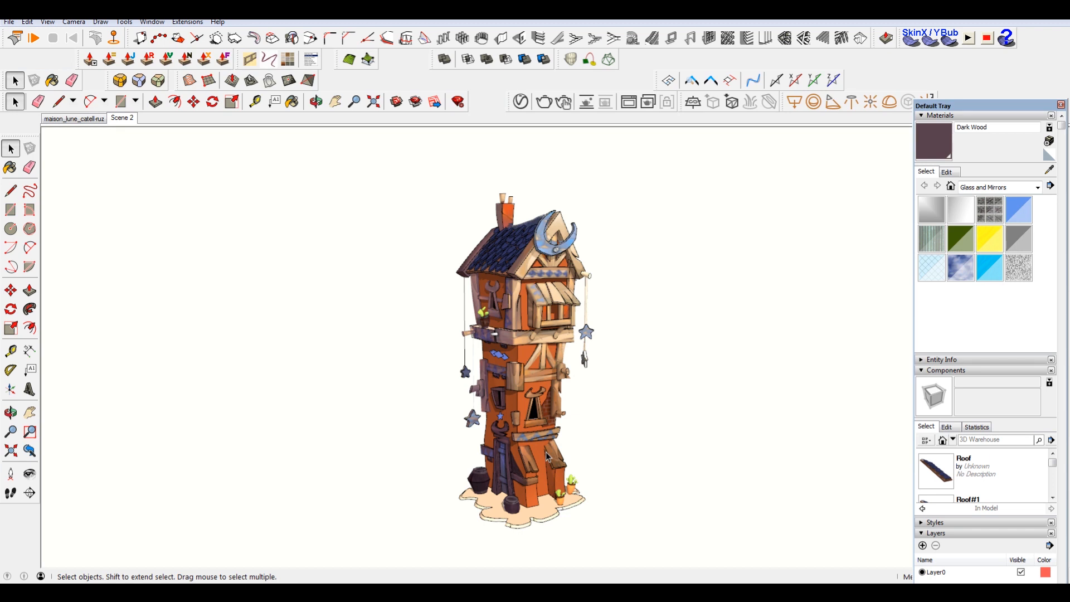
Step: Examine the finished tower model from several sides and compare it with the matched reference photo scene
scroll(540, 399, down, 1)
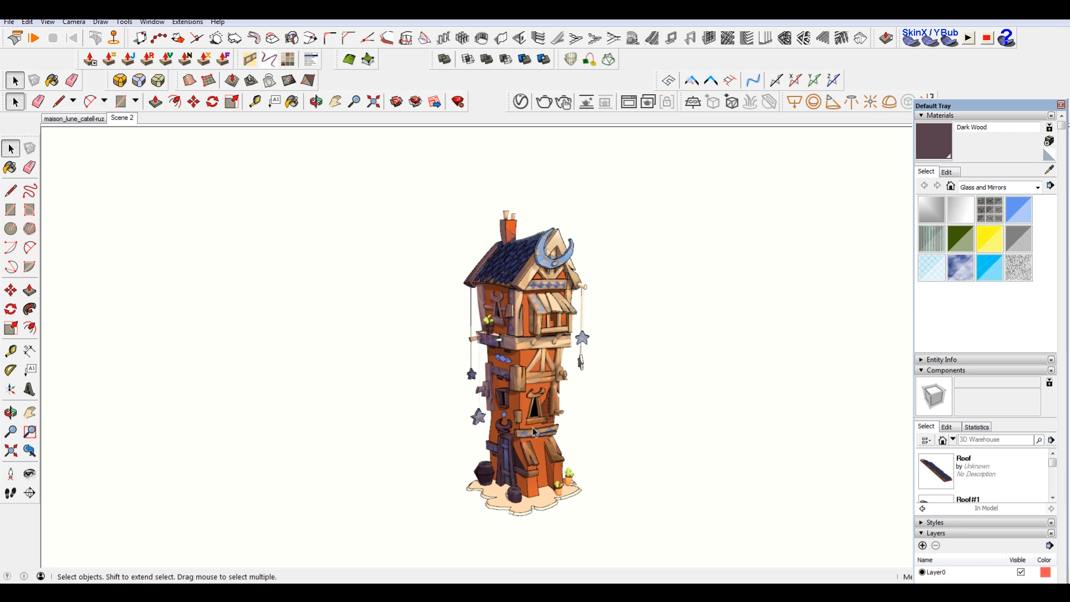
scroll(546, 490, up, 2)
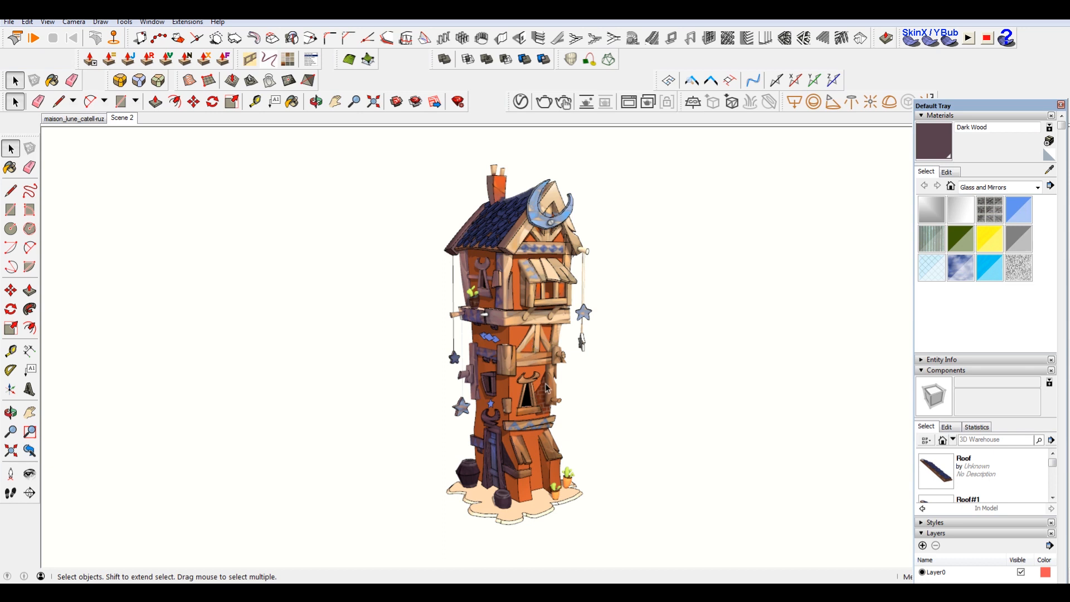
click(73, 118)
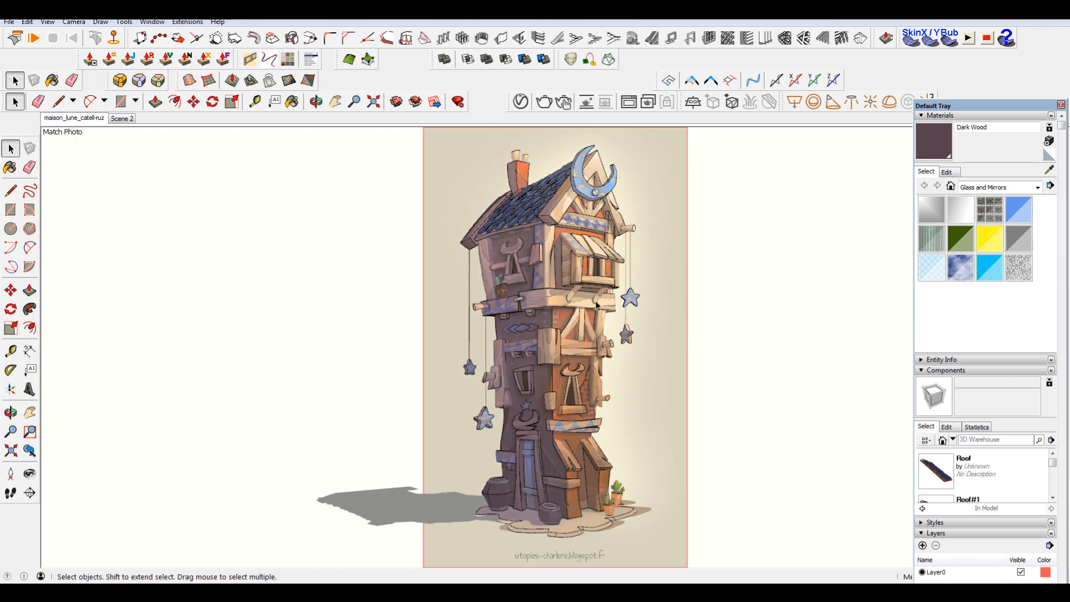
middle_drag(567, 318, 596, 326)
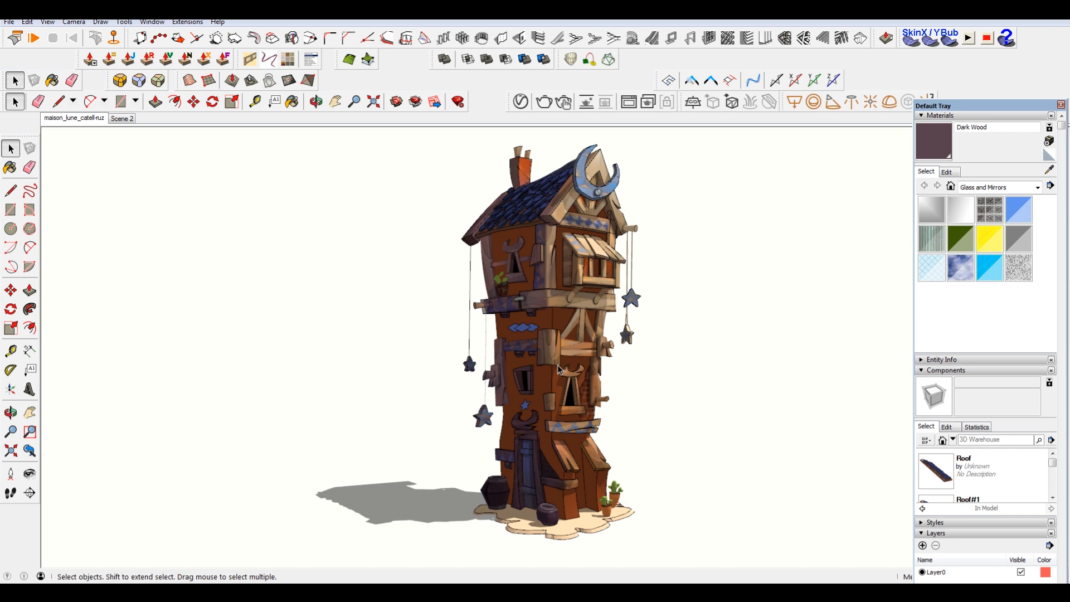
mouse_move(583, 345)
middle_down()
mouse_move(412, 336)
mouse_move(688, 348)
mouse_move(568, 344)
middle_up()
middle_drag(504, 346, 753, 369)
middle_drag(357, 356, 647, 312)
middle_drag(665, 141, 769, 385)
middle_drag(551, 481, 464, 439)
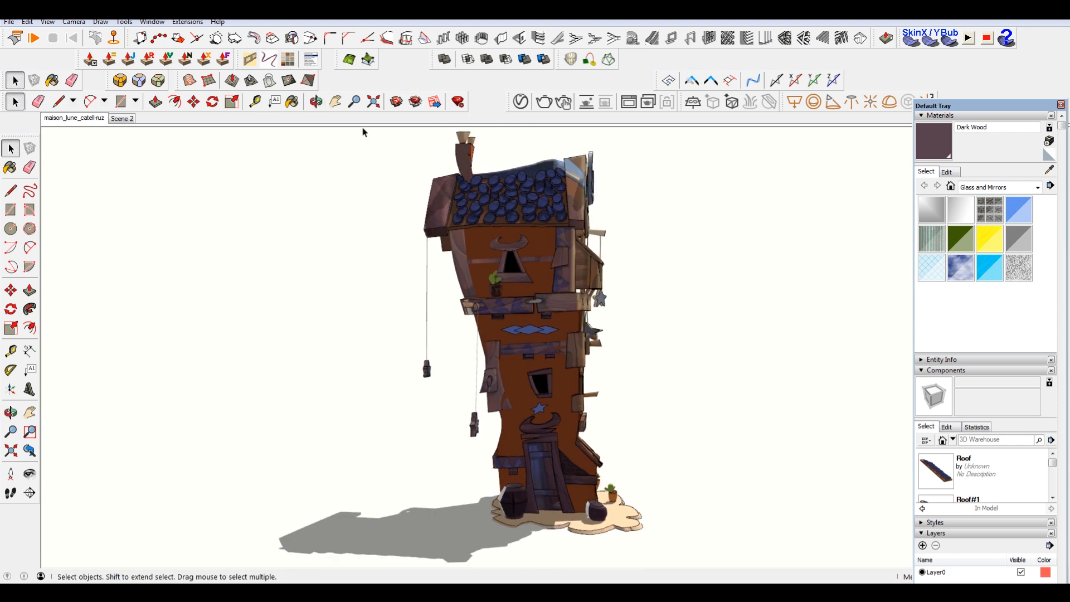
middle_drag(621, 348, 475, 385)
Step: Return to the matched photo scene and move the whole tower model along the red axis, clear of the photo
click(75, 118)
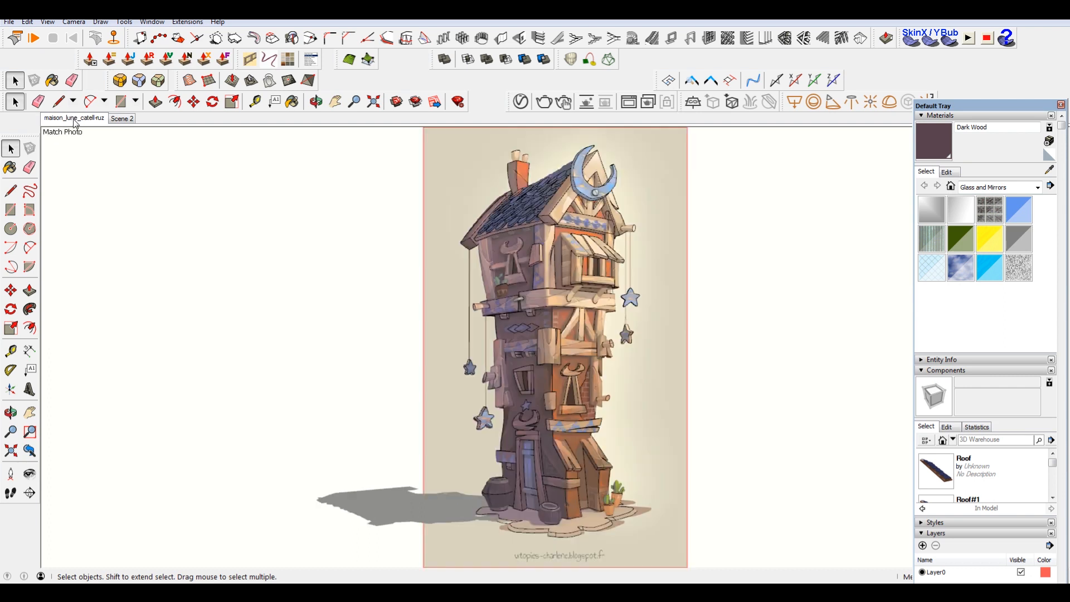
scroll(384, 286, down, 3)
drag(631, 458, 619, 458)
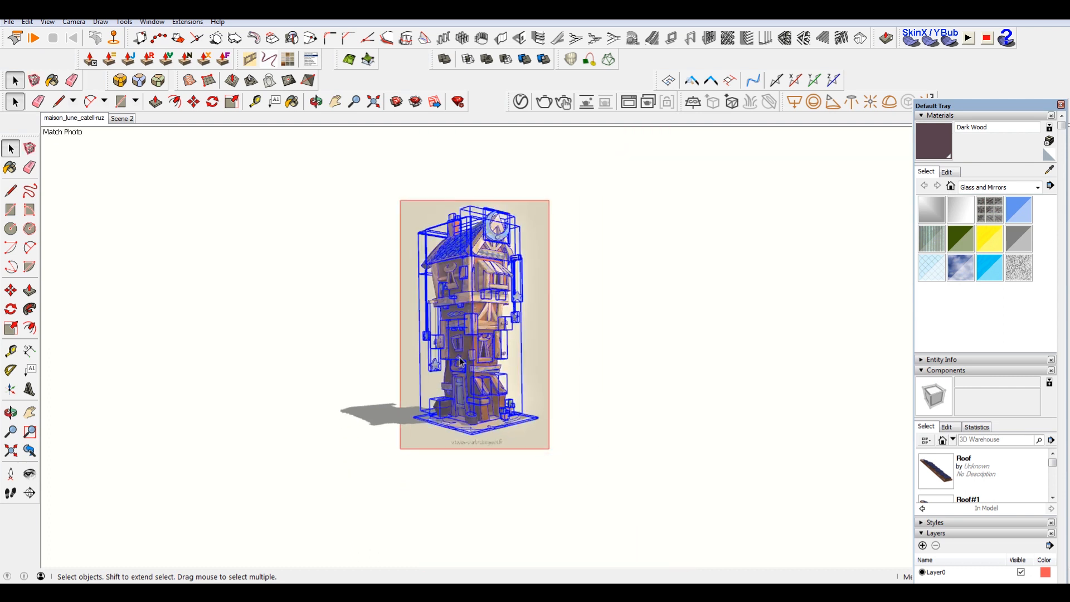
scroll(461, 357, up, 2)
key(m)
click(467, 408)
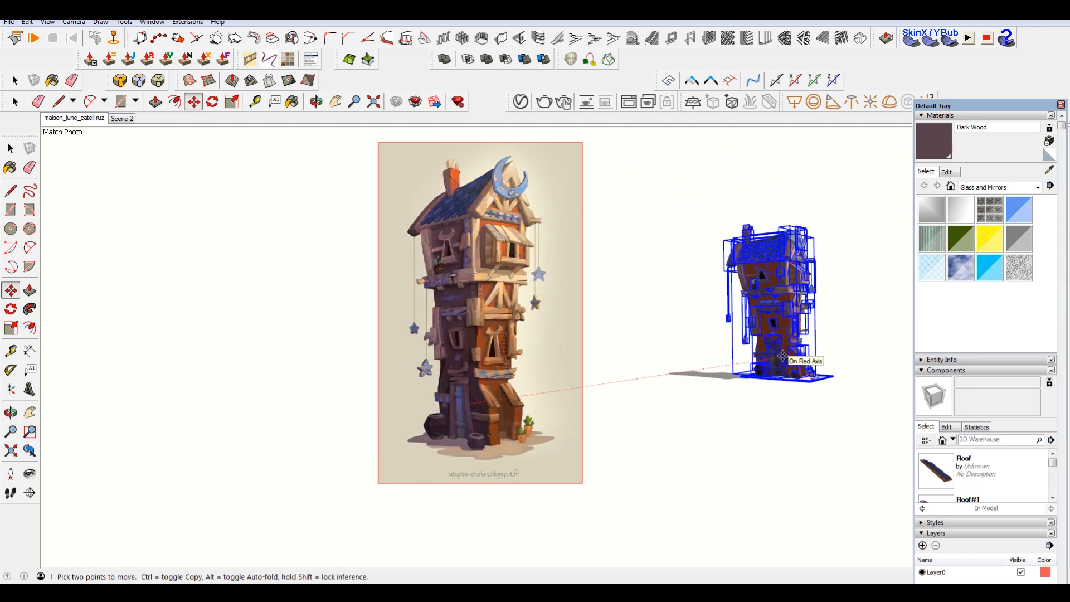
click(782, 356)
Step: Draw a ground rectangle over the tower's base in the photo and extrude it up to the roof
key(r)
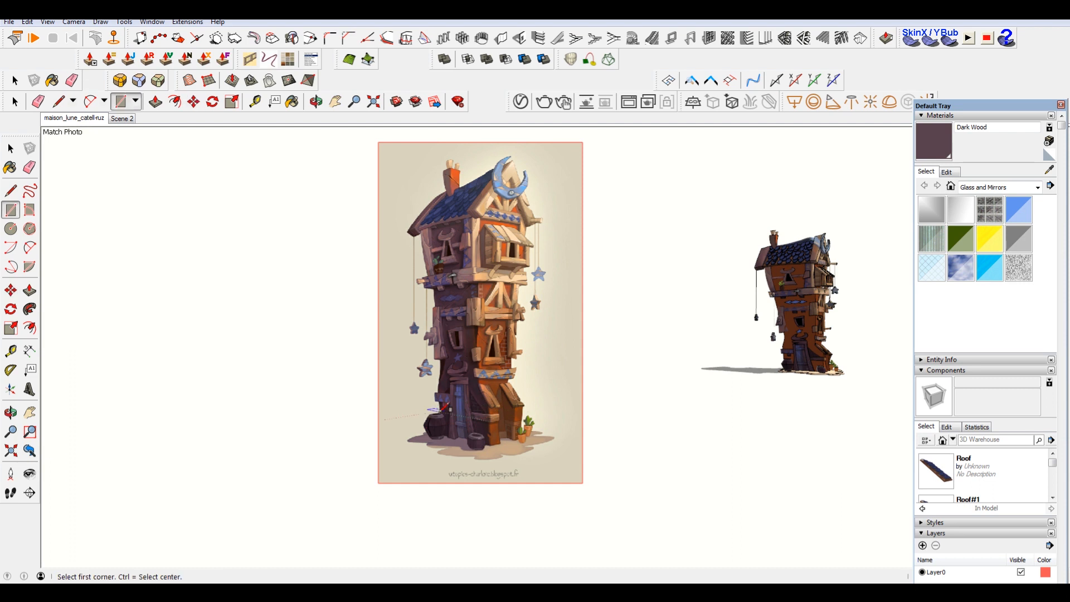
scroll(441, 433, up, 2)
click(434, 442)
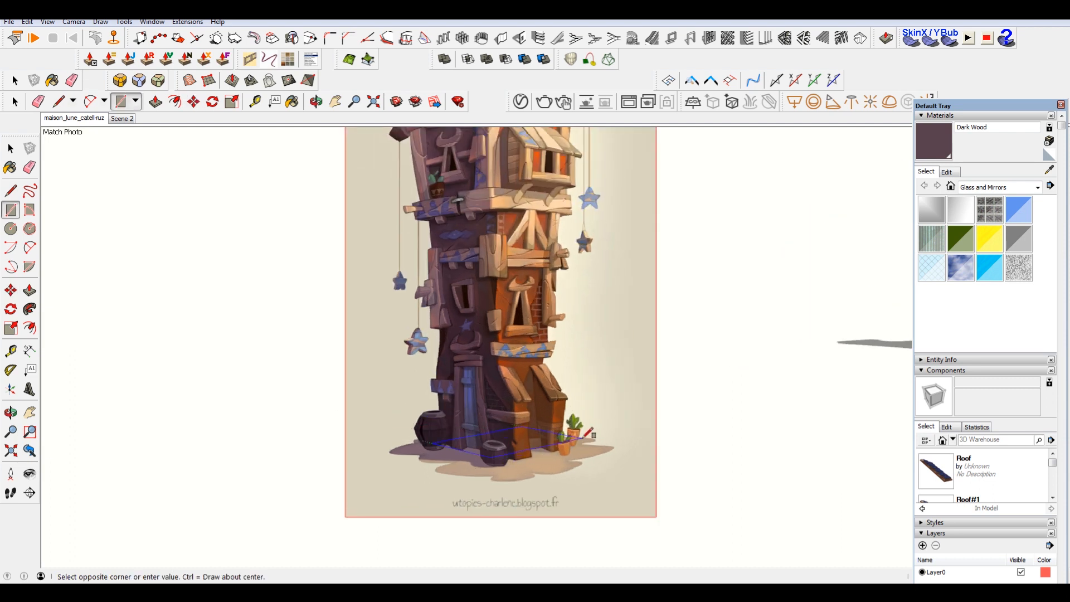
click(596, 439)
key(space)
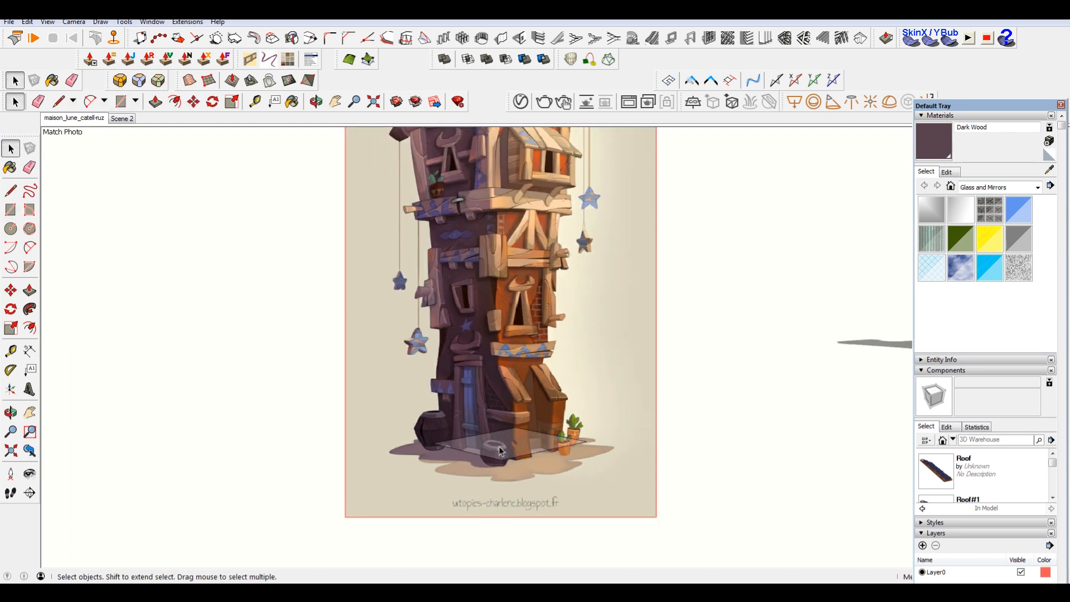
key(p)
mouse_move(502, 451)
mouse_down()
mouse_move(502, 245)
mouse_move(489, 161)
mouse_up()
scroll(502, 245, down, 3)
Step: Select the whole extruded box and move it away from the photo, past the tower model
key(space)
triple_click(489, 178)
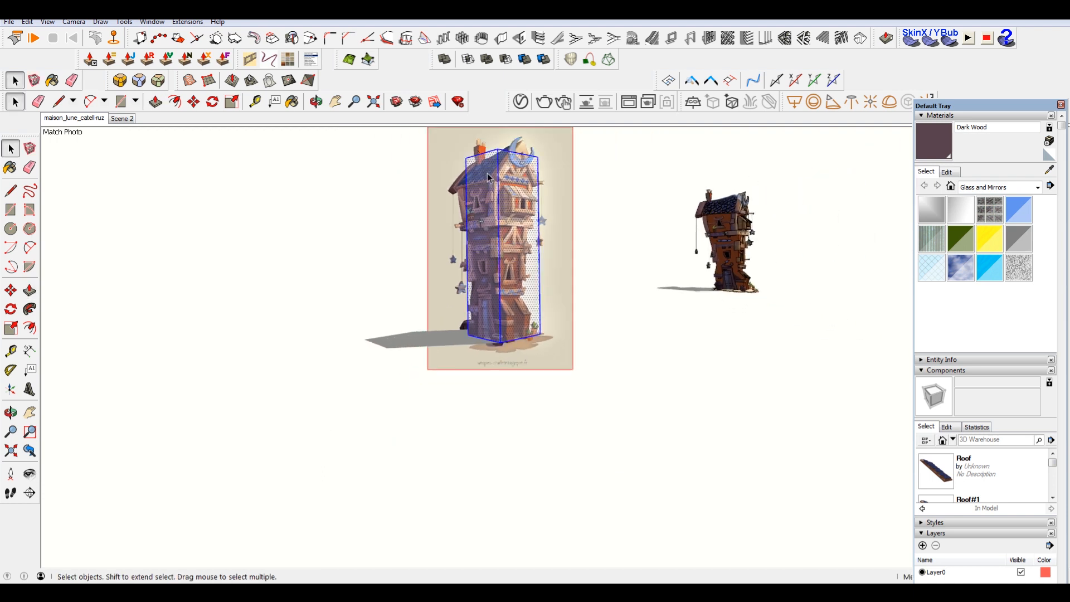
key(m)
click(489, 177)
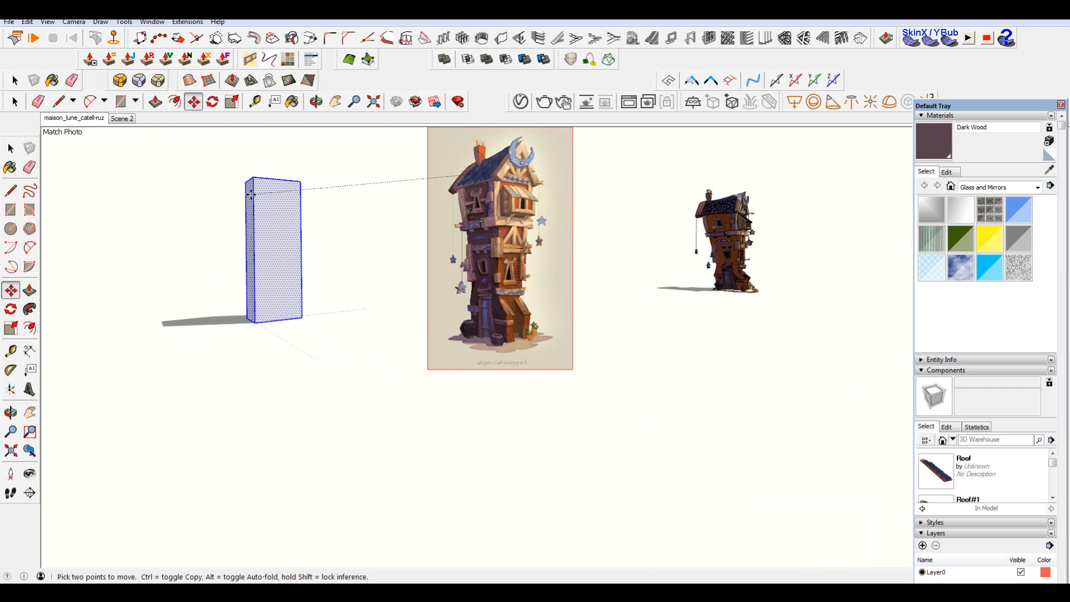
click(858, 227)
key(space)
Step: Draw a second, wider ground rectangle over the base of the tower in the photo
scroll(458, 337, up, 3)
key(r)
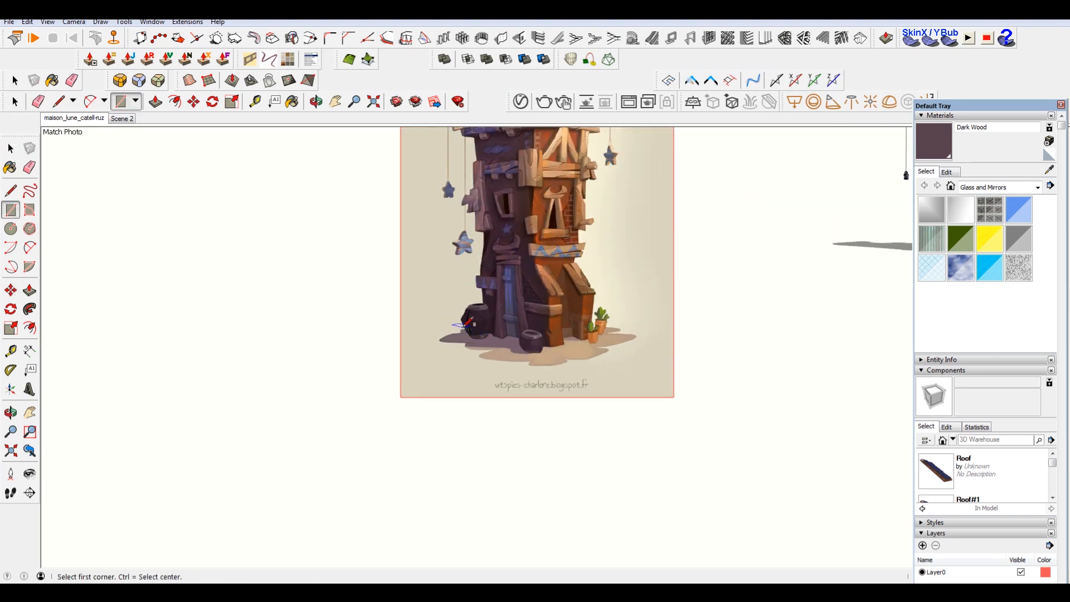
click(468, 320)
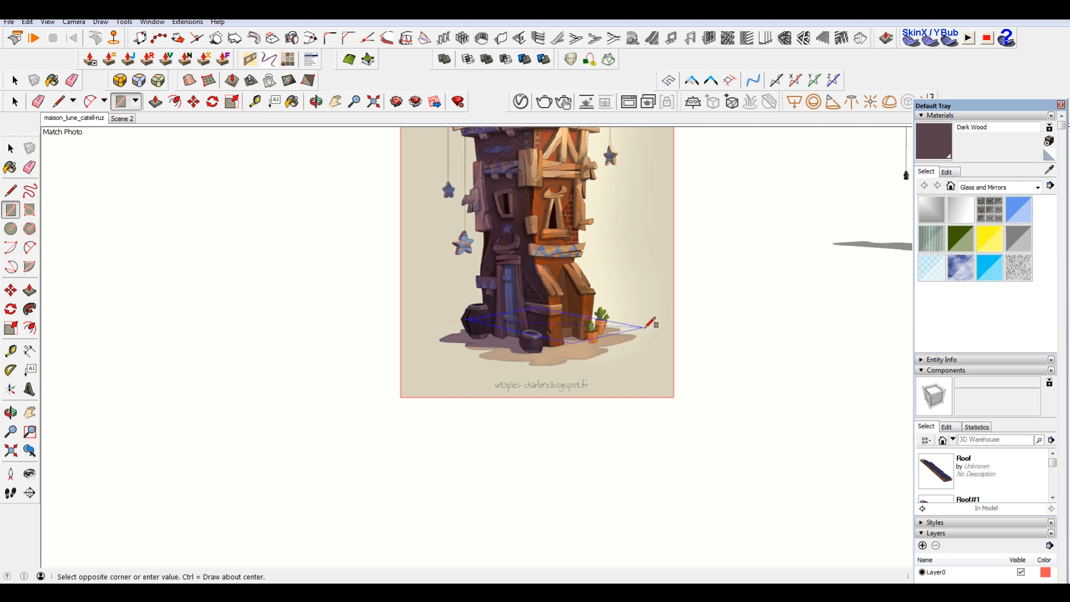
click(659, 319)
key(space)
Step: Raise the new rectangle above the ground to about the height of the photo's blue-patterned beam
double_click(600, 319)
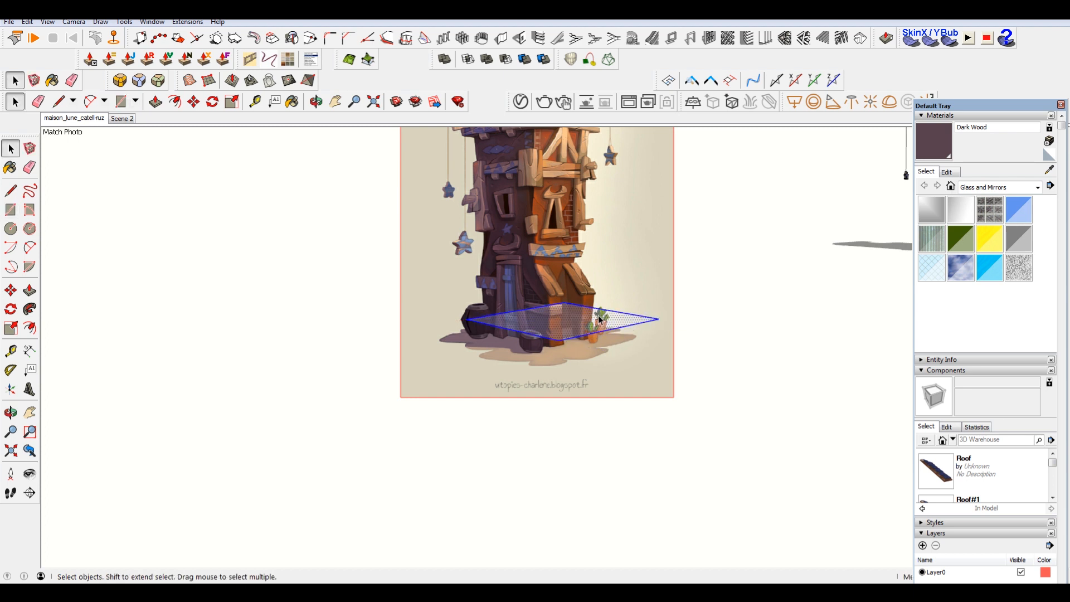
key(m)
click(601, 320)
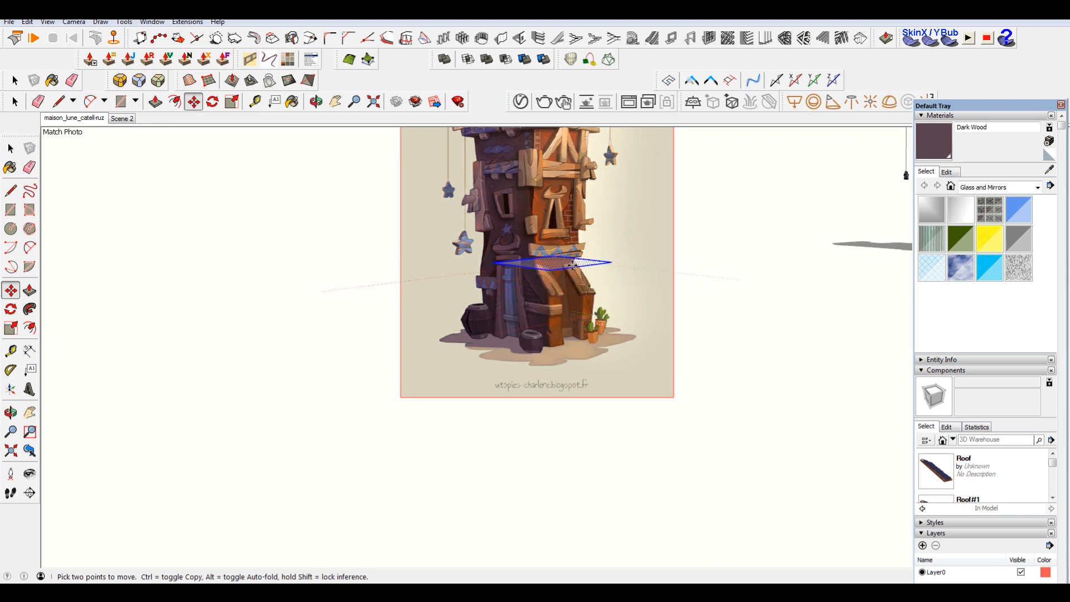
key(ctrl)
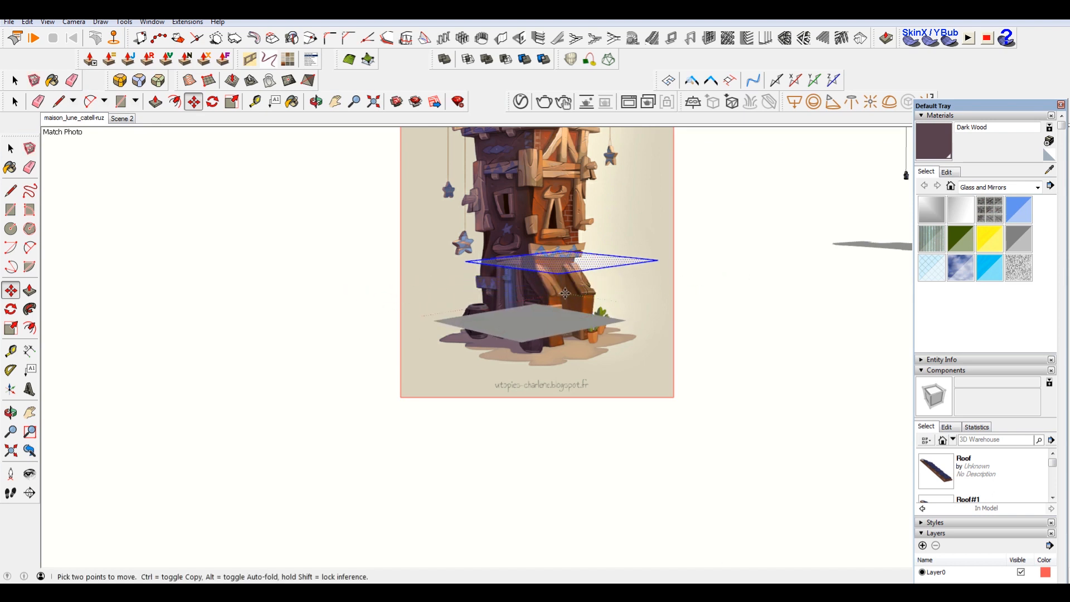
Step: Scale the raised rectangle in both directions until it visually covers the tower's base in the photo
key(s)
click(511, 268)
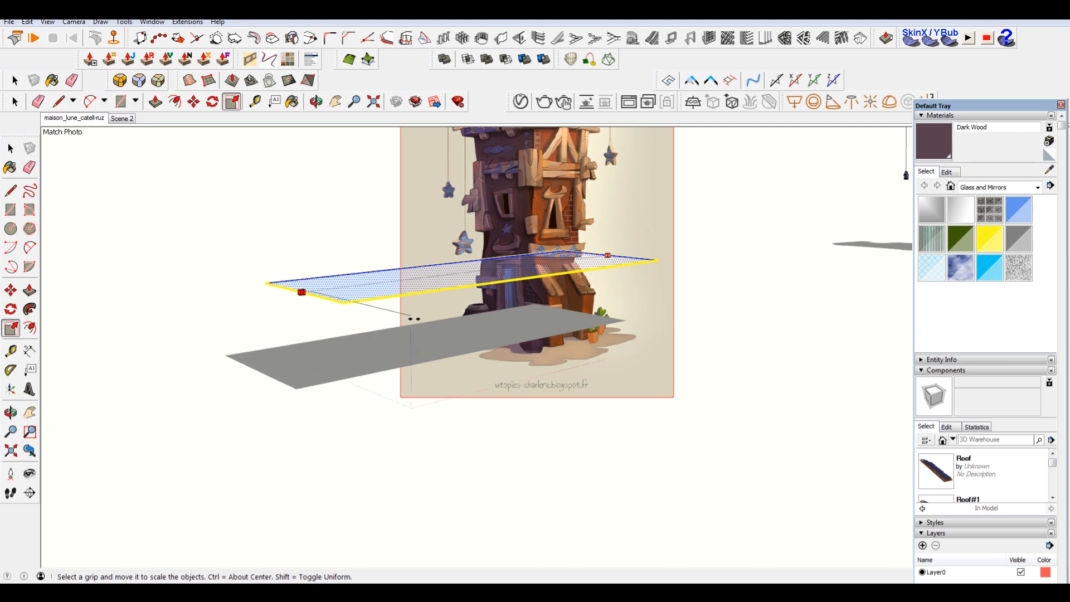
click(426, 328)
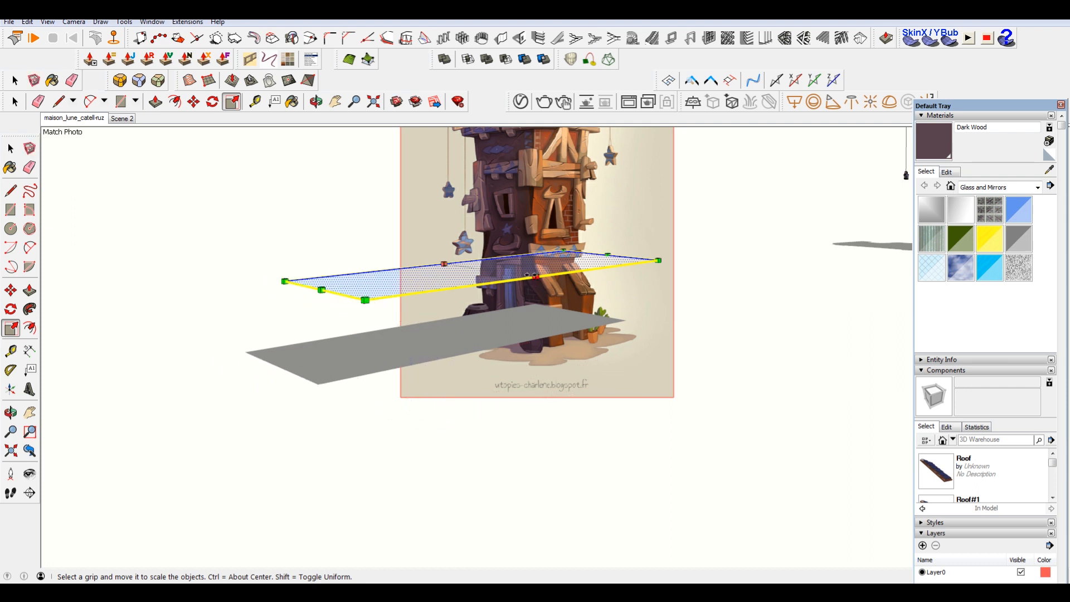
click(526, 282)
click(744, 306)
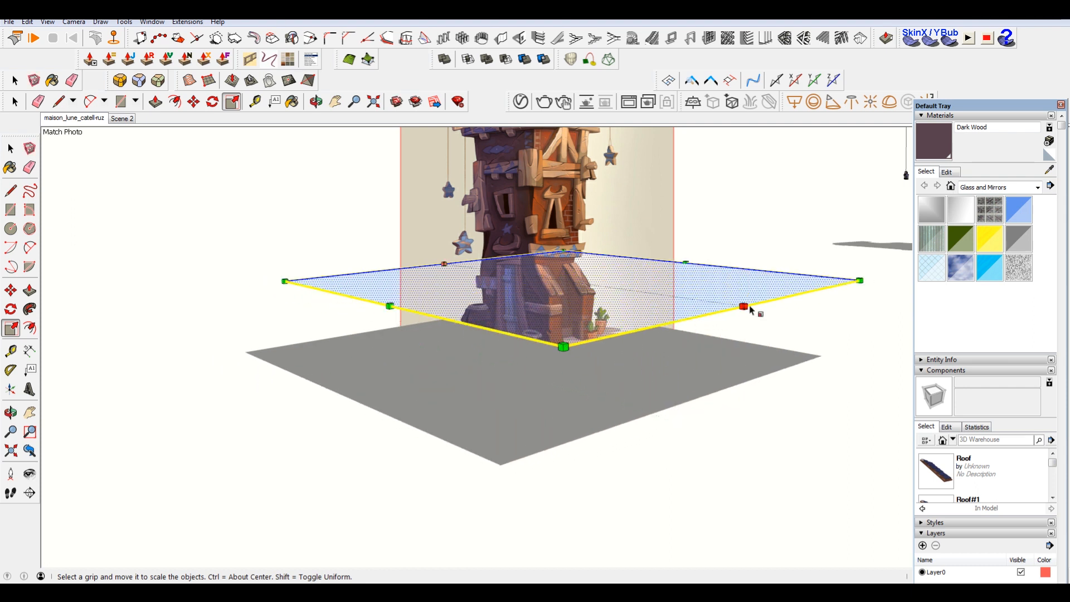
click(391, 306)
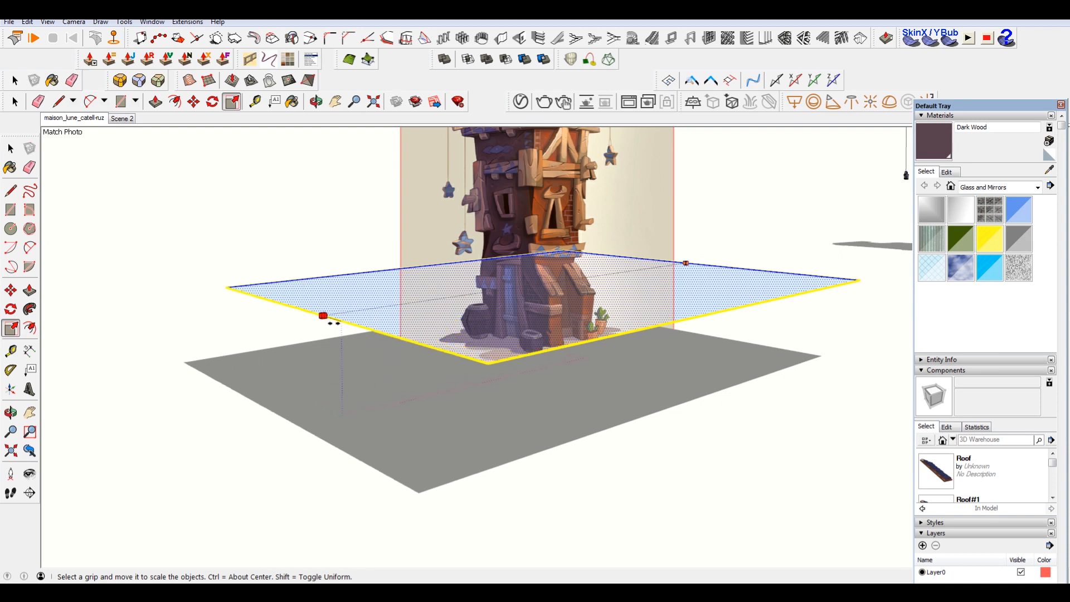
click(377, 311)
click(444, 264)
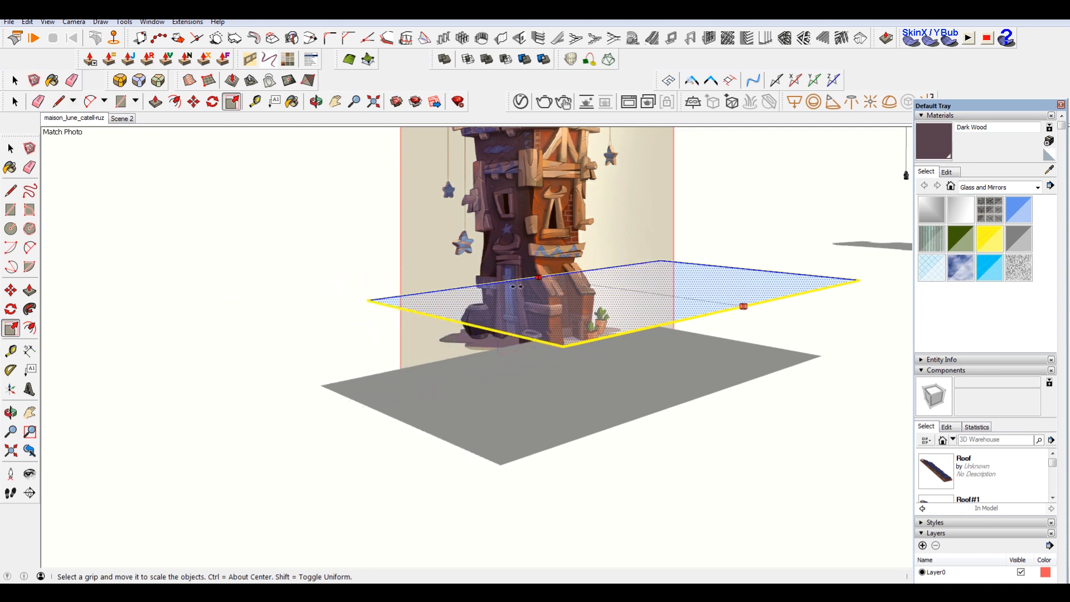
click(604, 299)
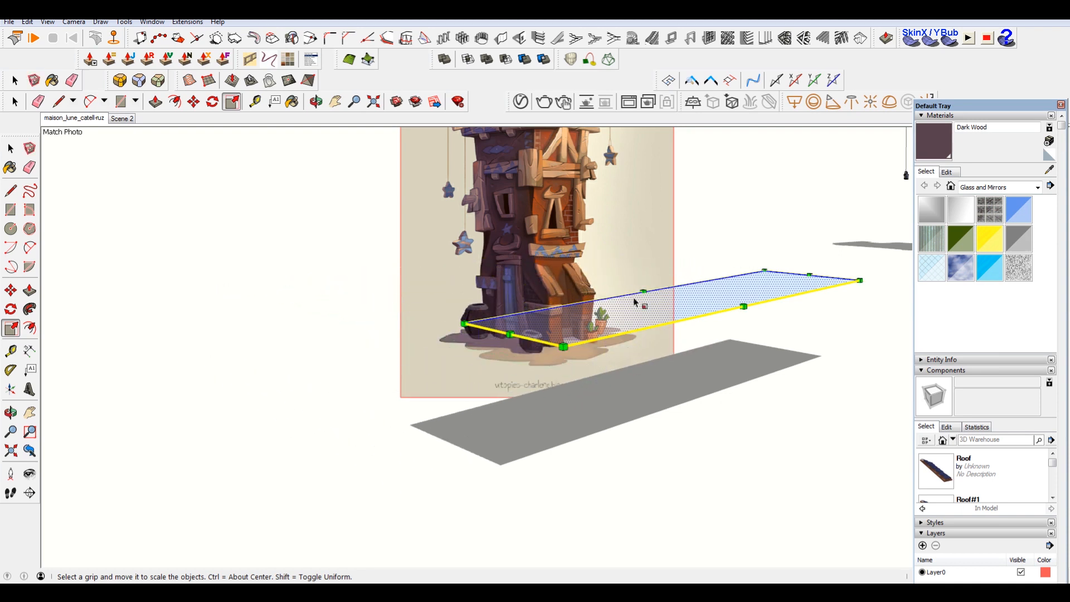
click(810, 276)
click(517, 357)
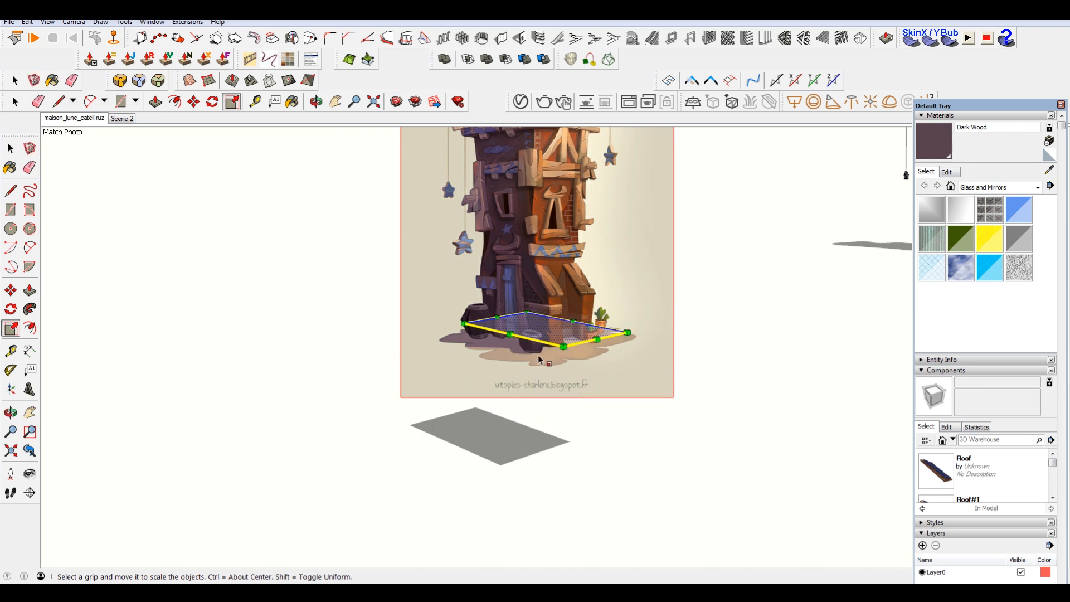
Step: Extrude the floating rectangle upward to the roof height of the tower in the photo
scroll(551, 329, down, 4)
key(p)
click(543, 331)
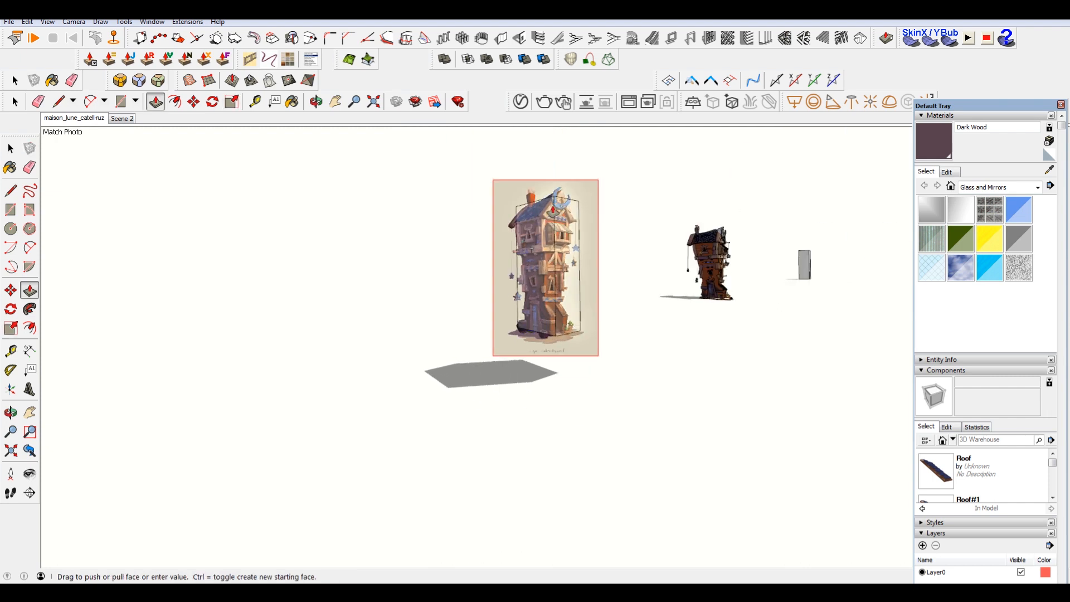
key(space)
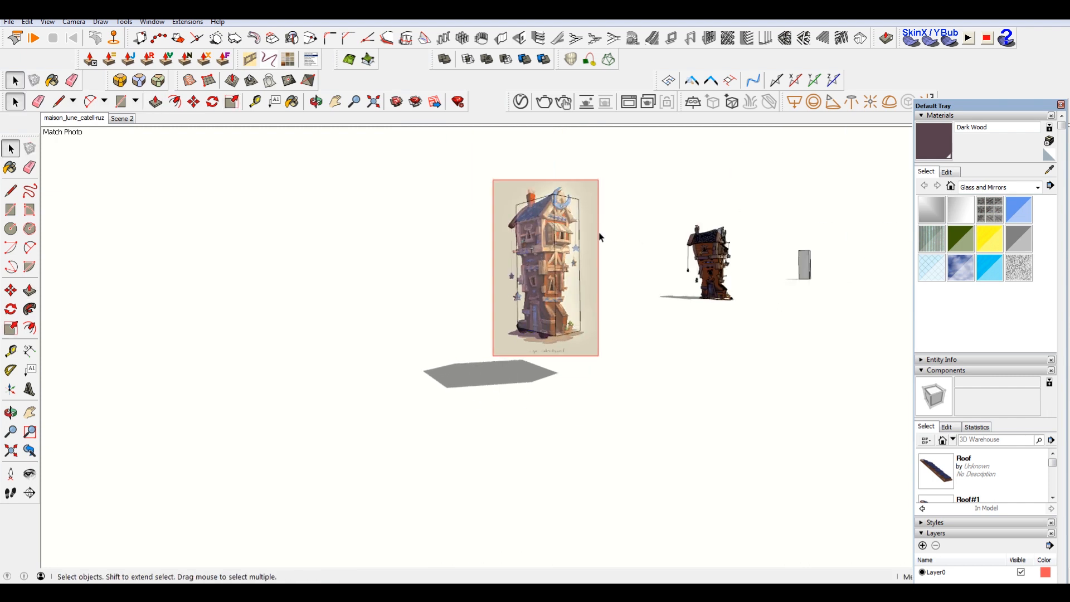
Step: Select all the geometry of the box over the photo and make it a group
scroll(533, 259, up, 2)
scroll(579, 214, up, 1)
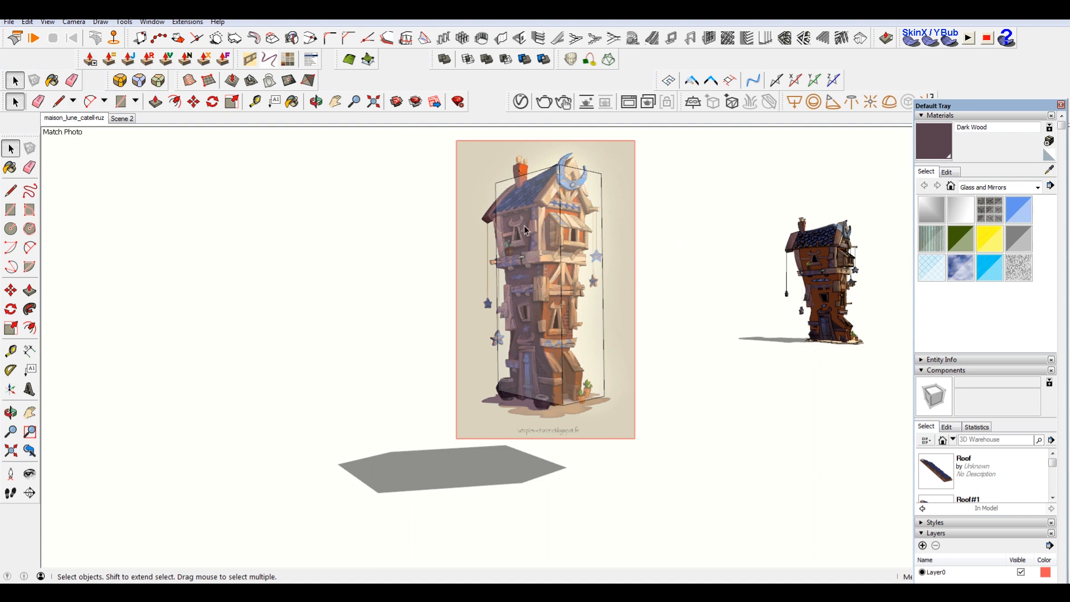
triple_click(533, 286)
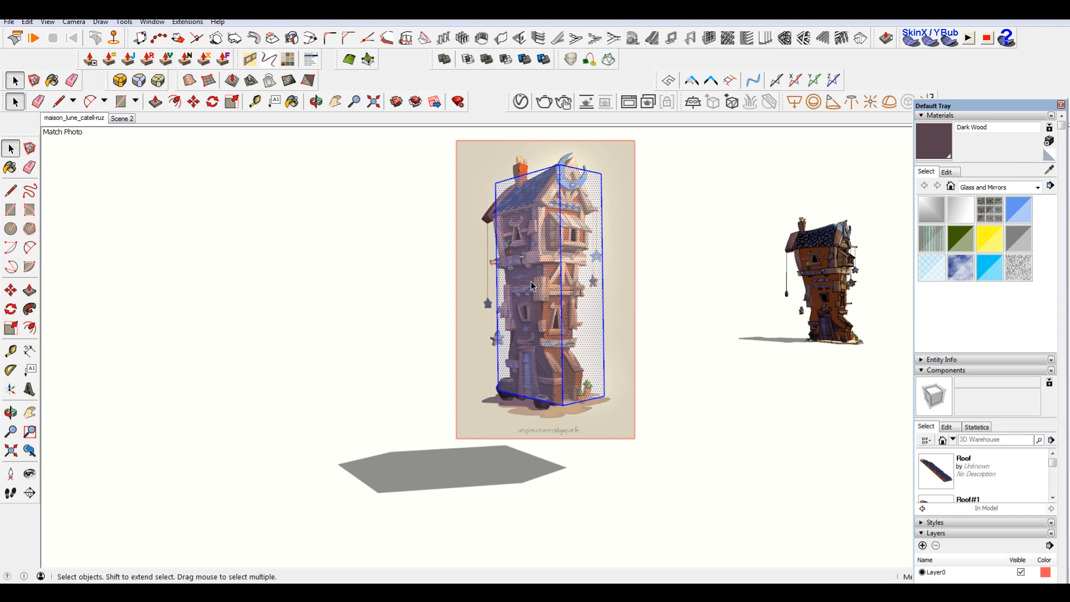
right_click(529, 282)
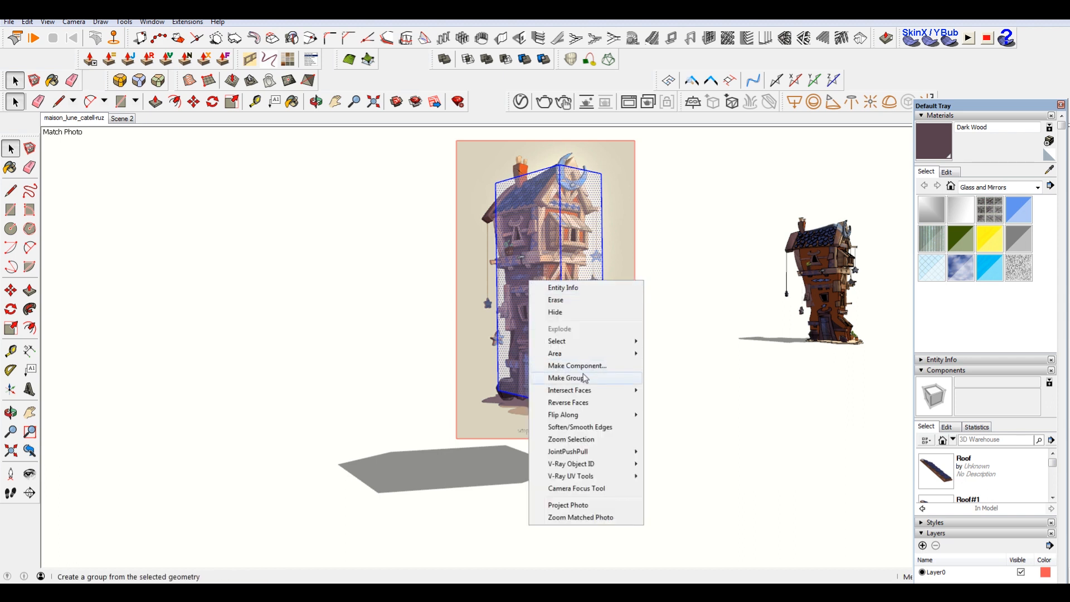
click(582, 375)
Step: Select all the geometry of the first box beyond the tower model and make it a group
middle_drag(597, 319, 559, 409)
scroll(559, 410, down, 4)
scroll(559, 413, down, 1)
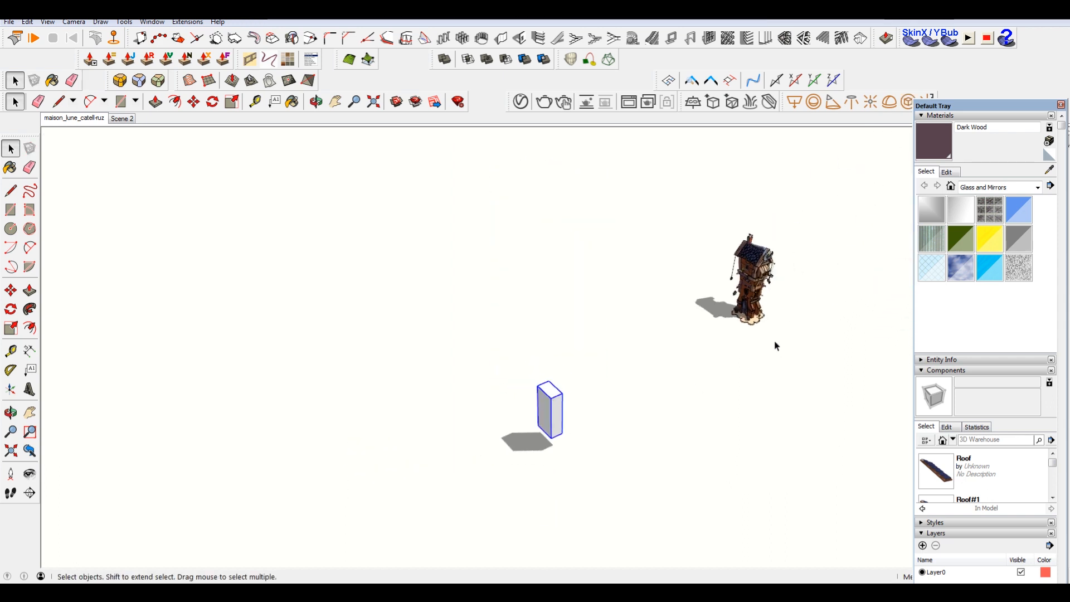
shift+middle_drag(775, 344, 597, 312)
scroll(597, 312, down, 4)
click(798, 194)
triple_click(801, 197)
right_click(801, 196)
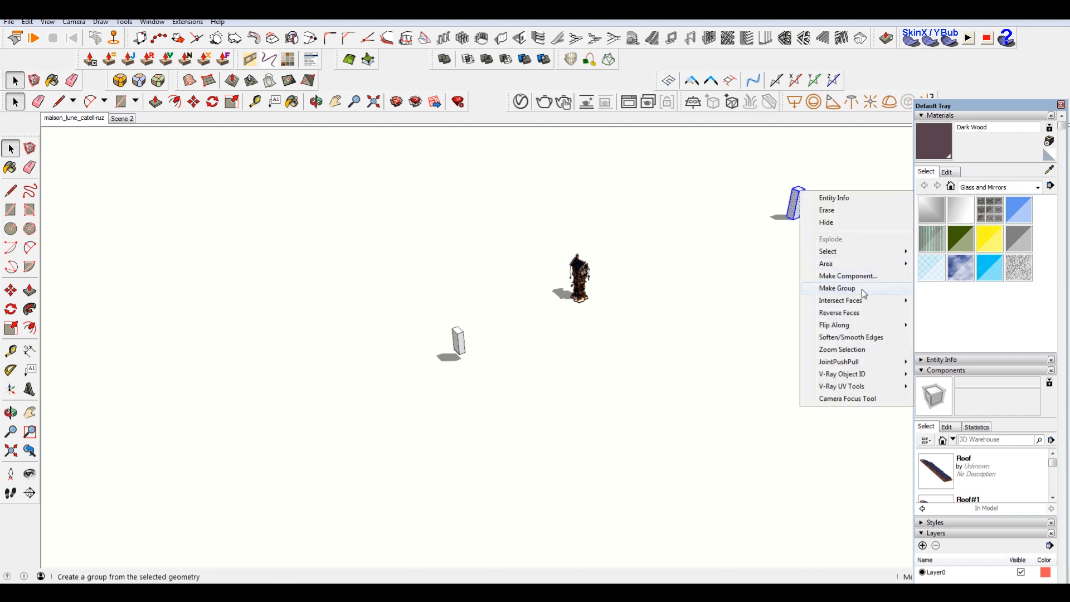
click(861, 291)
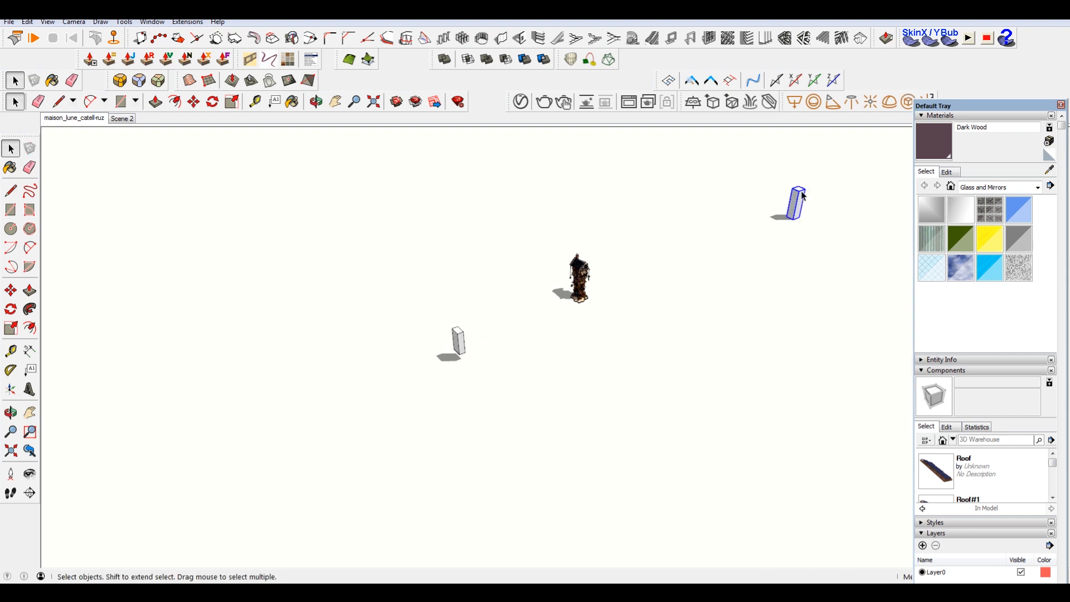
Step: Move the large box from beyond the tower model to beside the smaller floating box
key(m)
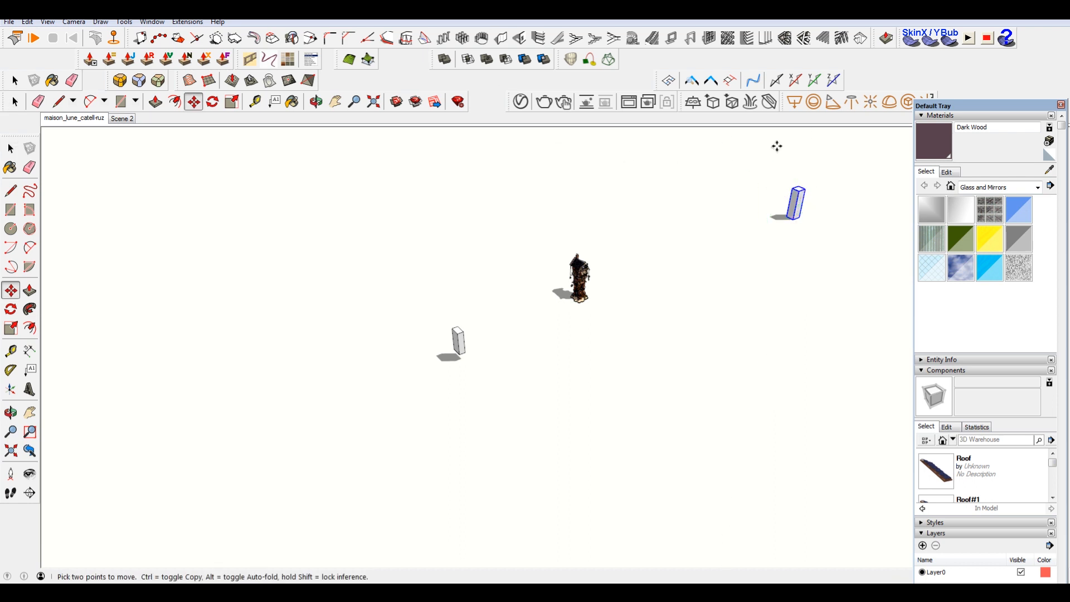
click(800, 189)
scroll(472, 338, up, 2)
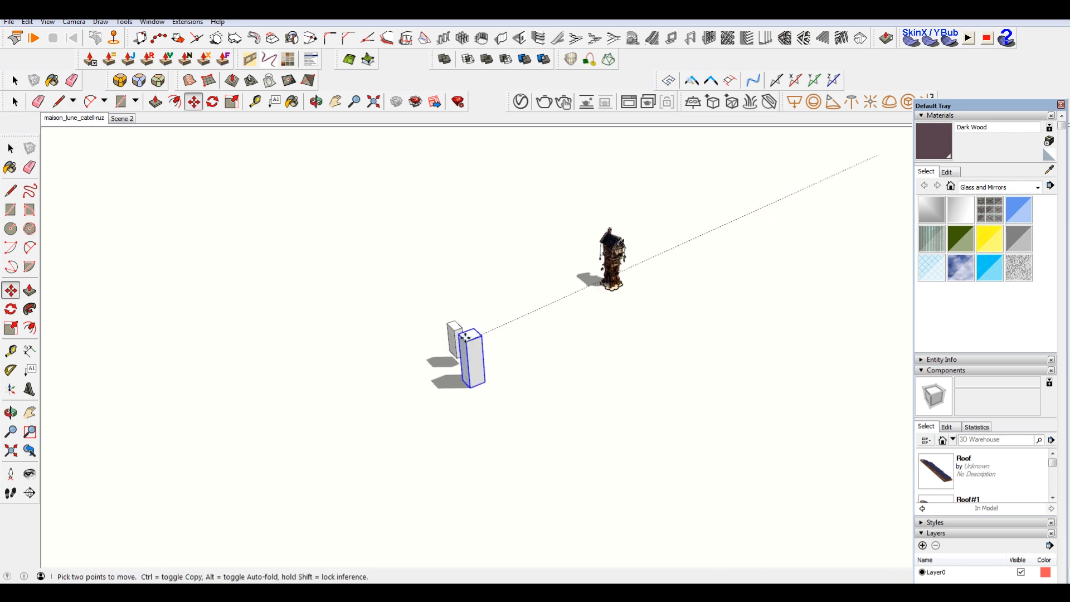
click(458, 284)
scroll(392, 351, up, 5)
middle_drag(391, 351, 262, 172)
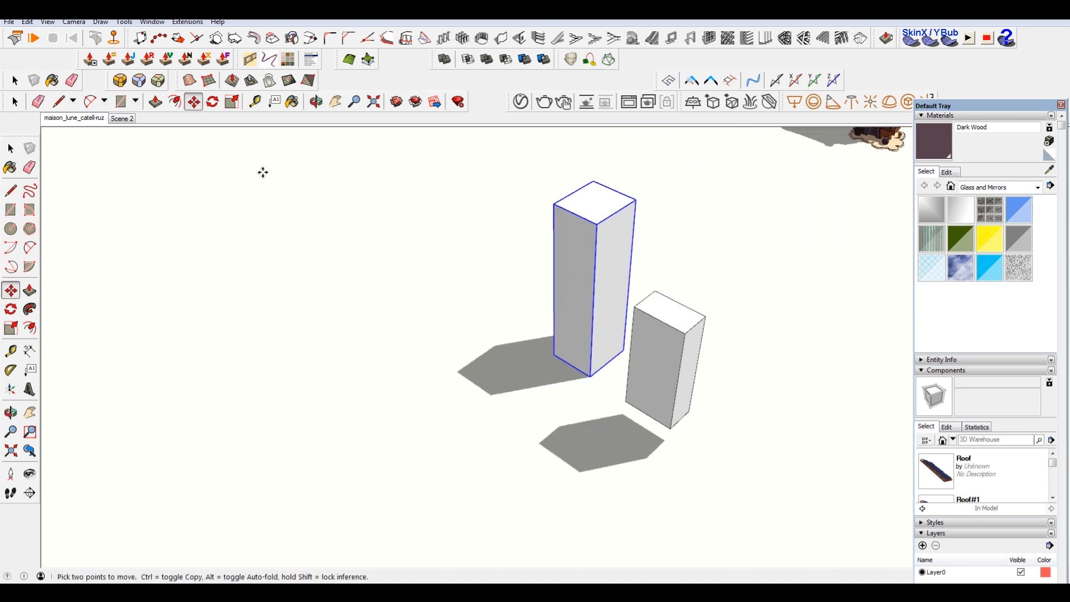
Step: Return to the matched-photo scene and move the large box over the tower in the photo
click(67, 119)
click(404, 284)
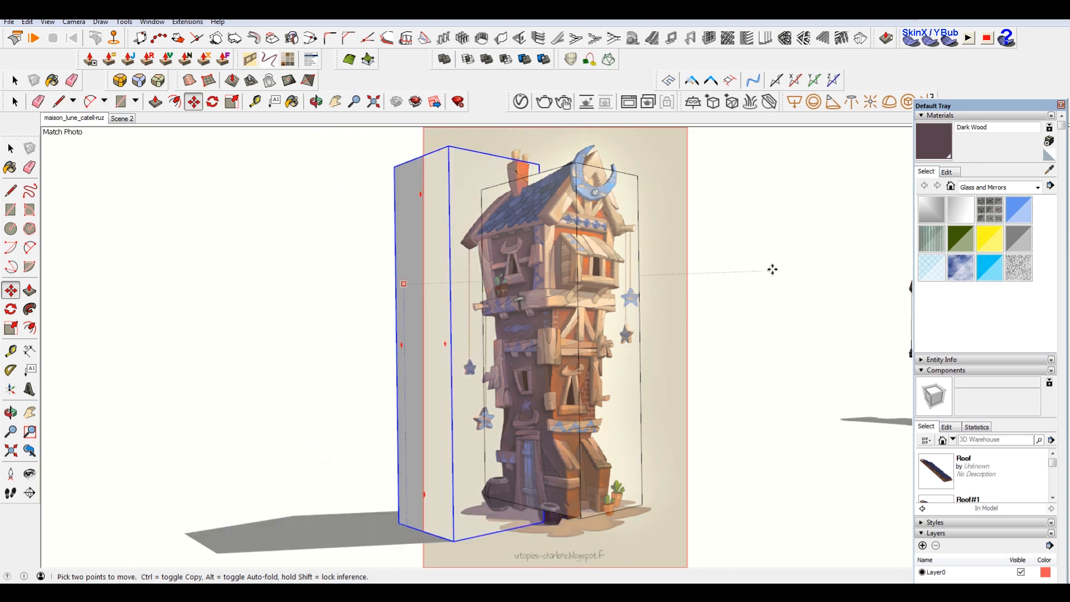
click(509, 535)
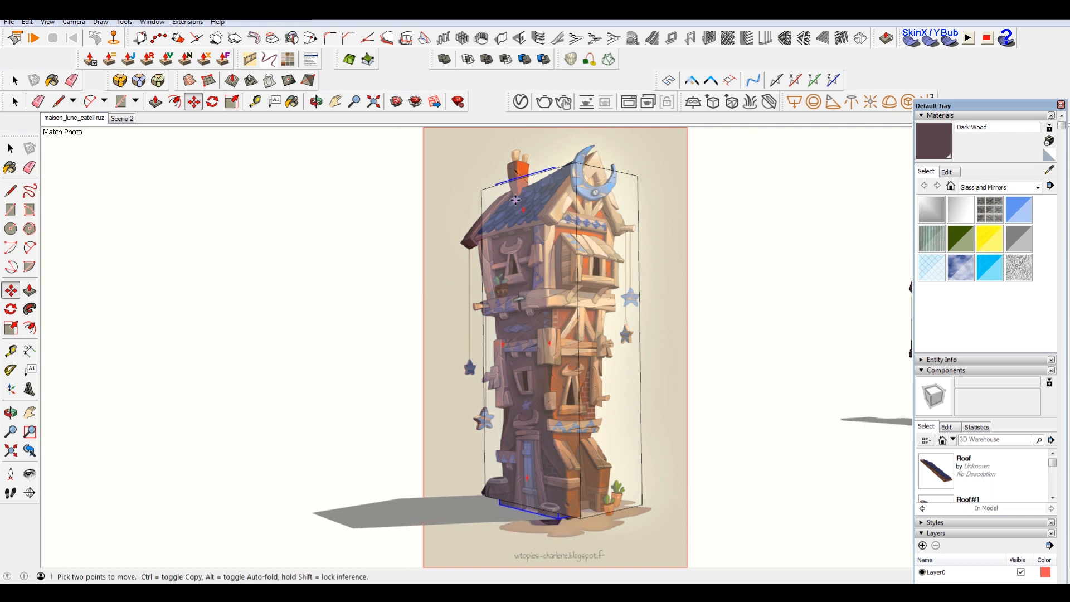
key(space)
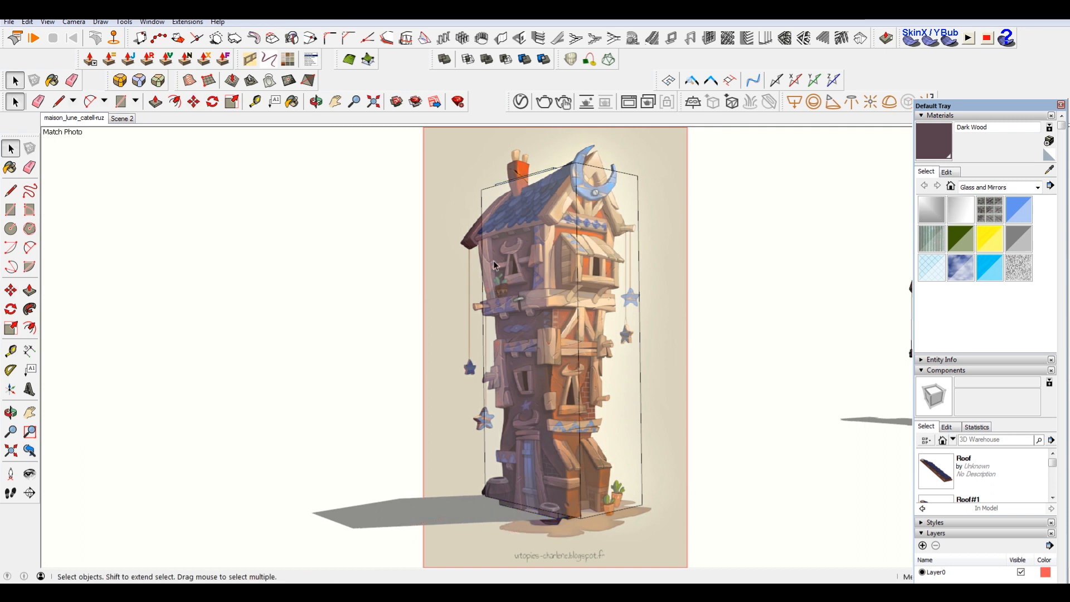
Step: Examine the two boxes from several angles, comparing their sizes, ground shadows and positions relative to the tower model
middle_drag(524, 357, 860, 466)
scroll(649, 386, down, 4)
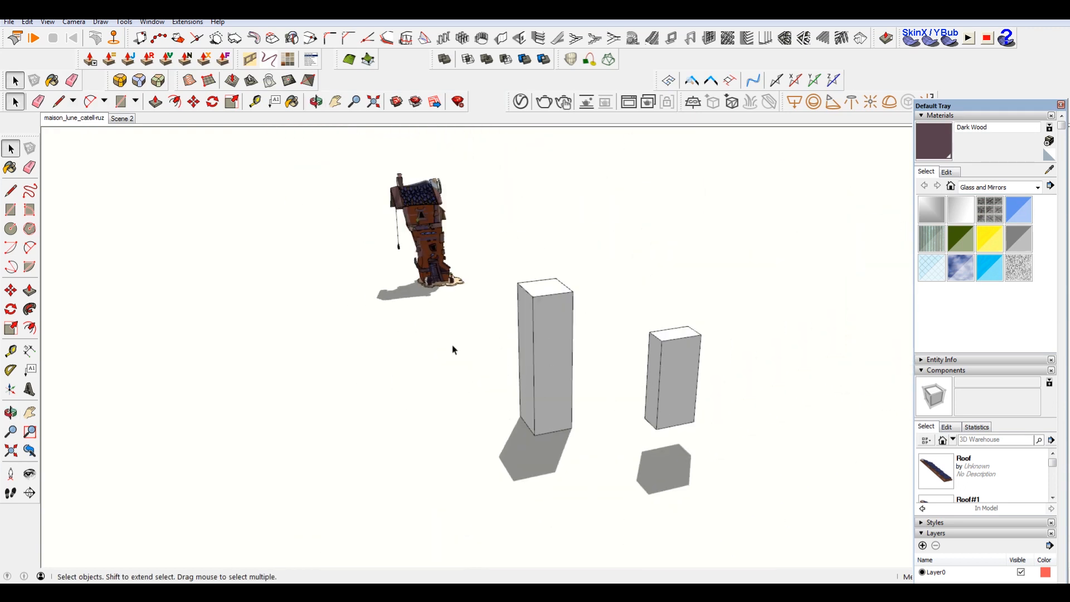
mouse_move(654, 370)
middle_down()
mouse_move(594, 418)
mouse_move(327, 454)
middle_up()
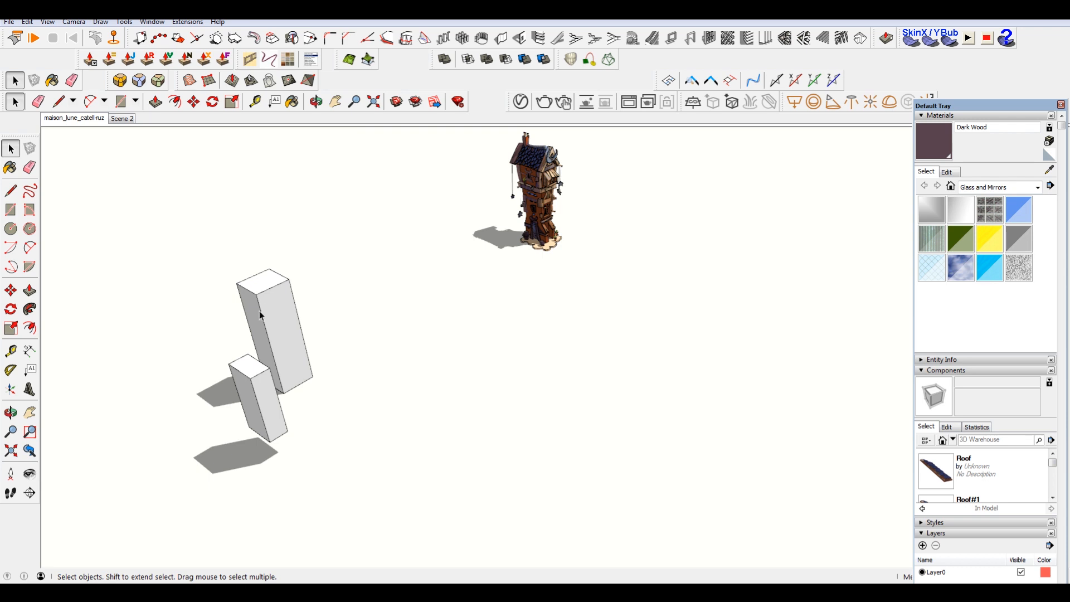
shift+middle_drag(396, 335, 523, 310)
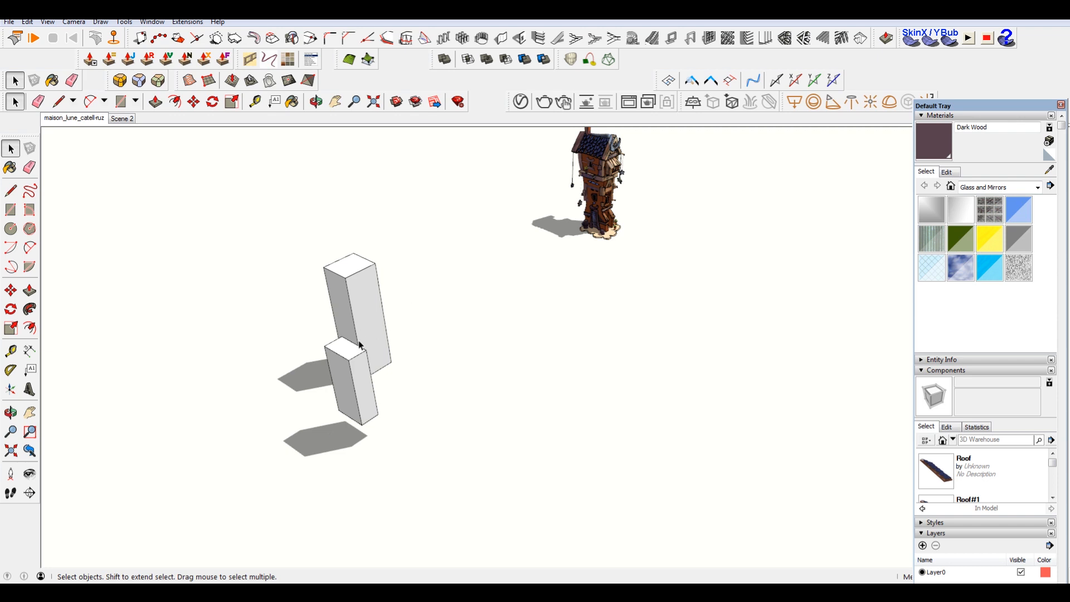
double_click(346, 277)
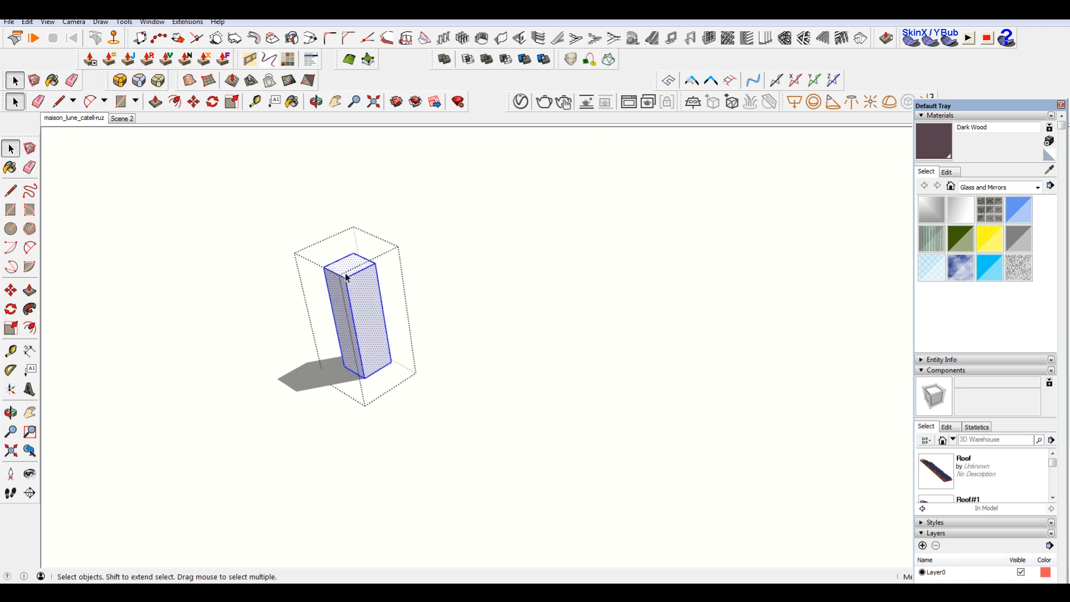
click(479, 327)
middle_drag(320, 360, 556, 355)
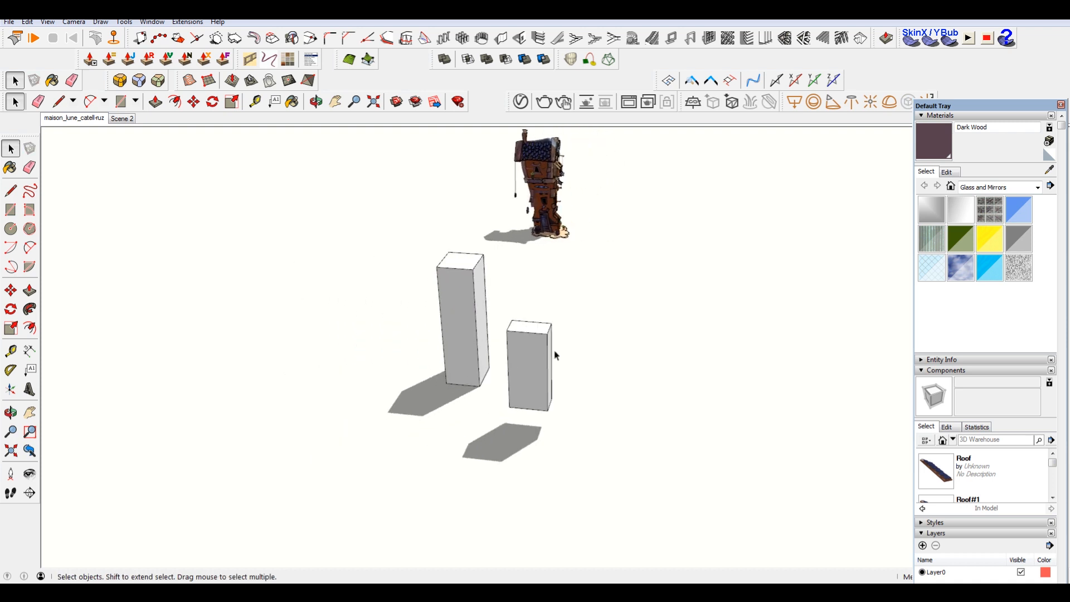
middle_drag(513, 417, 402, 445)
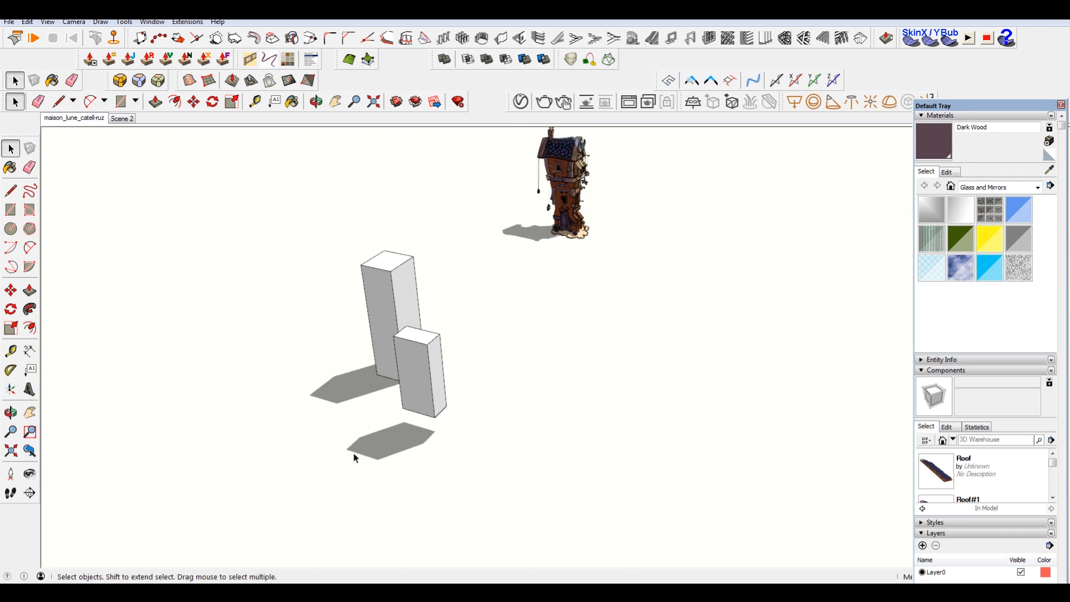
Step: Delete the smaller floating box and select the remaining large box in the matched-photo scene
double_click(430, 344)
key(Escape)
key(Delete)
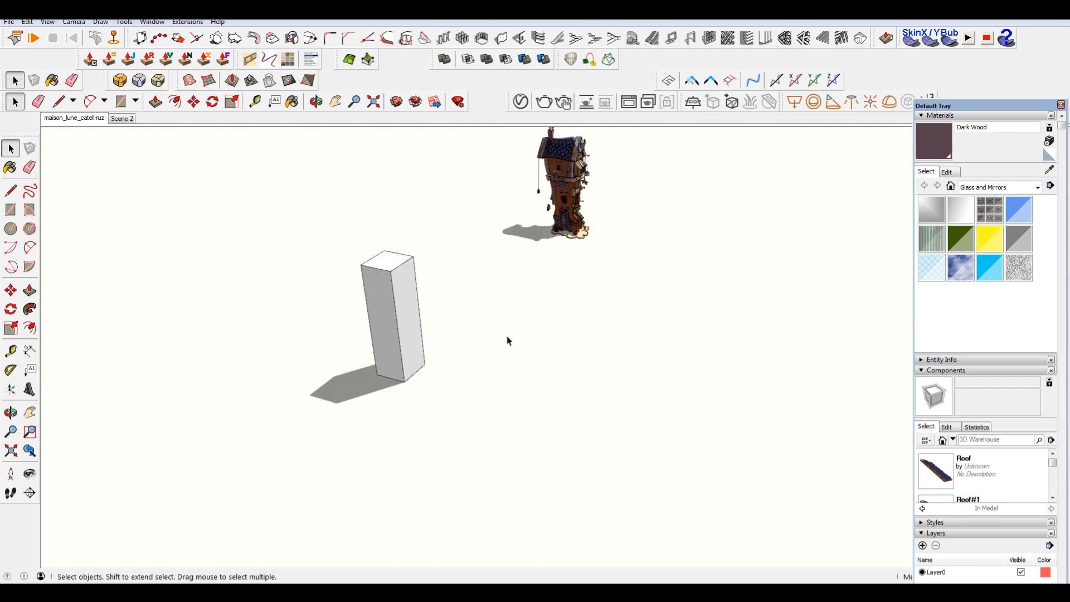
middle_drag(505, 399, 425, 301)
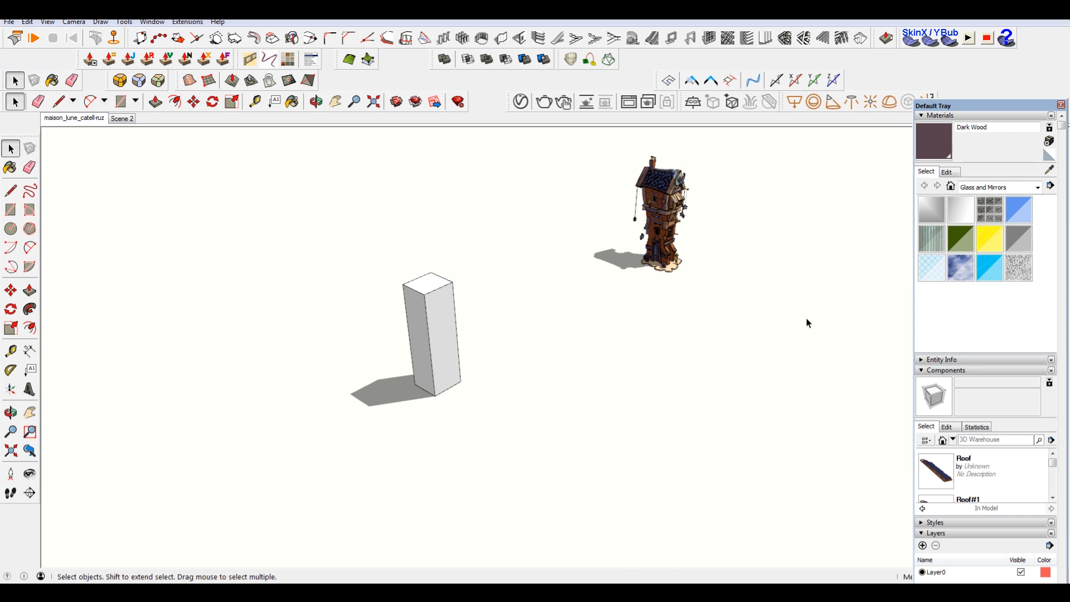
click(70, 119)
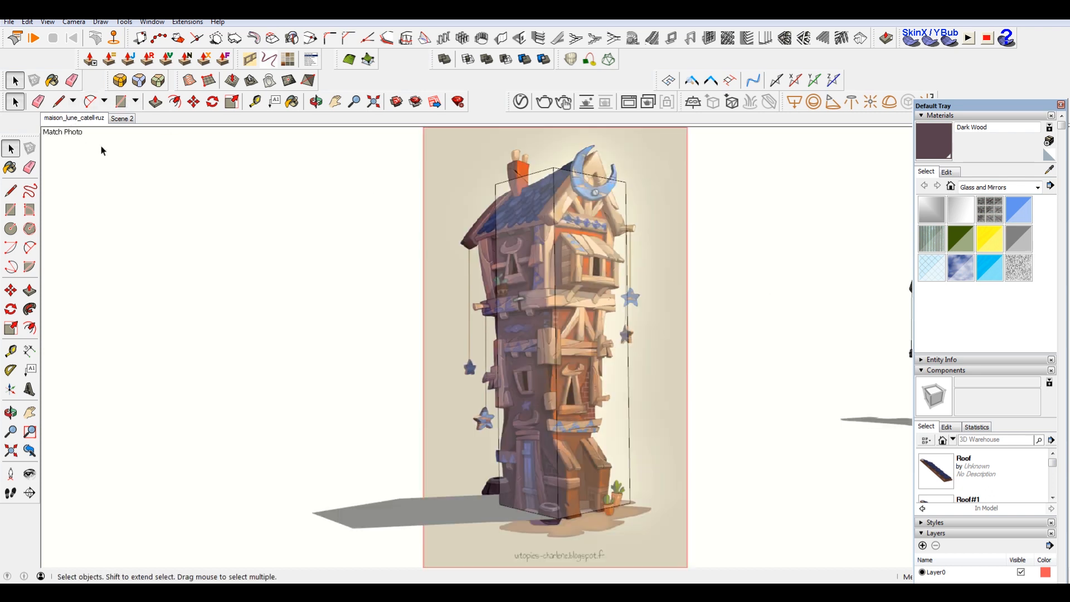
click(574, 204)
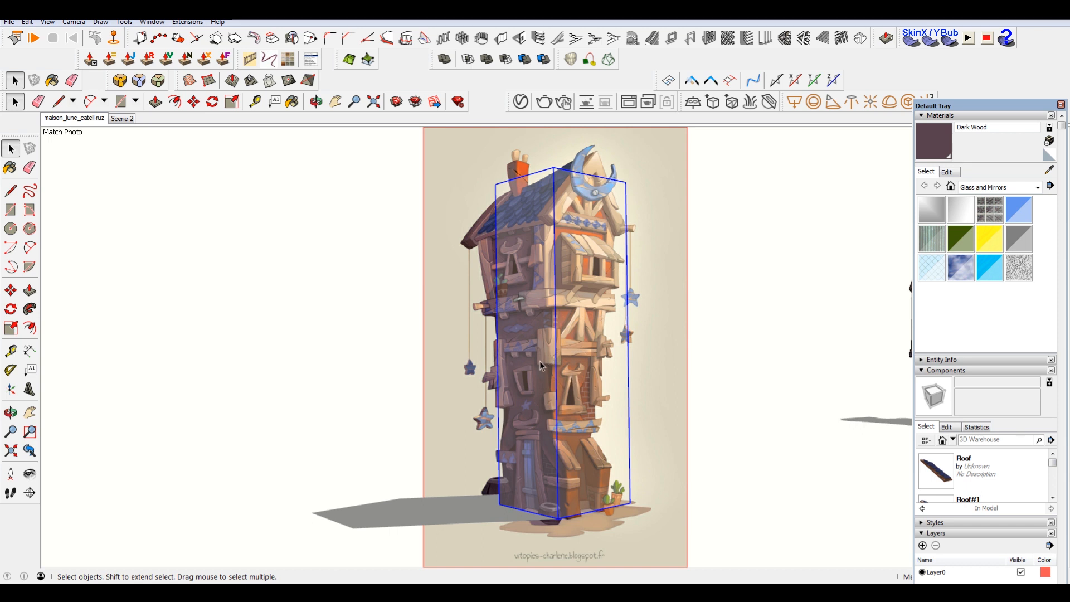
key(r)
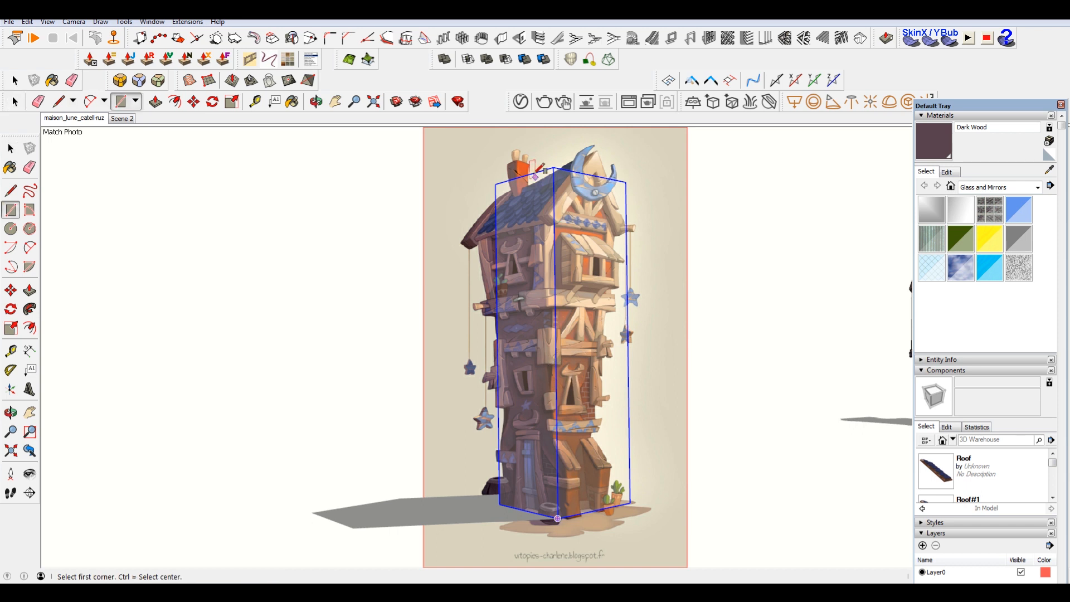
click(557, 518)
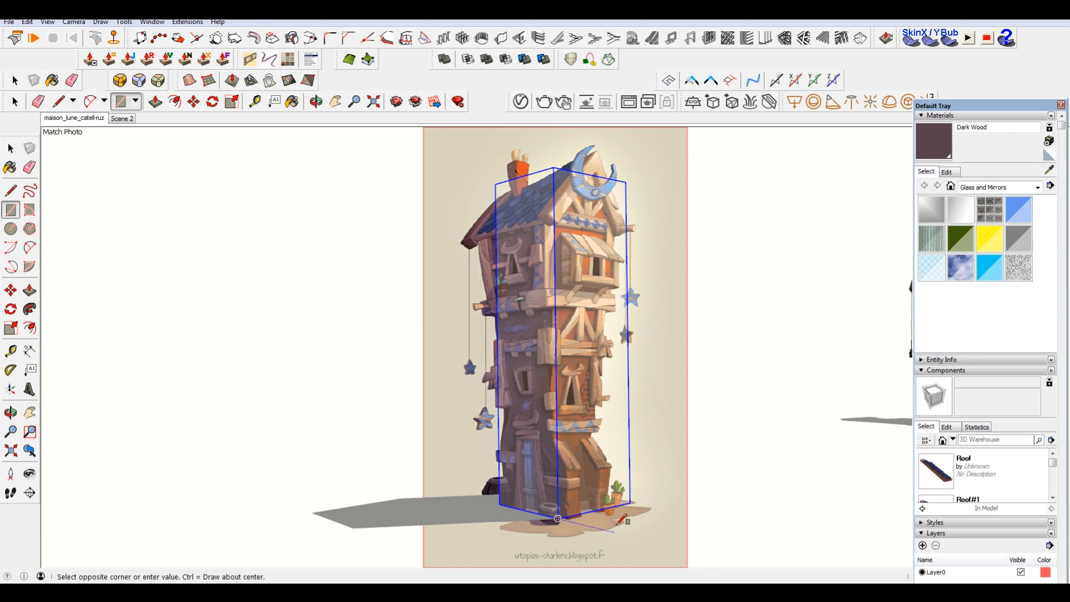
scroll(618, 521, up, 2)
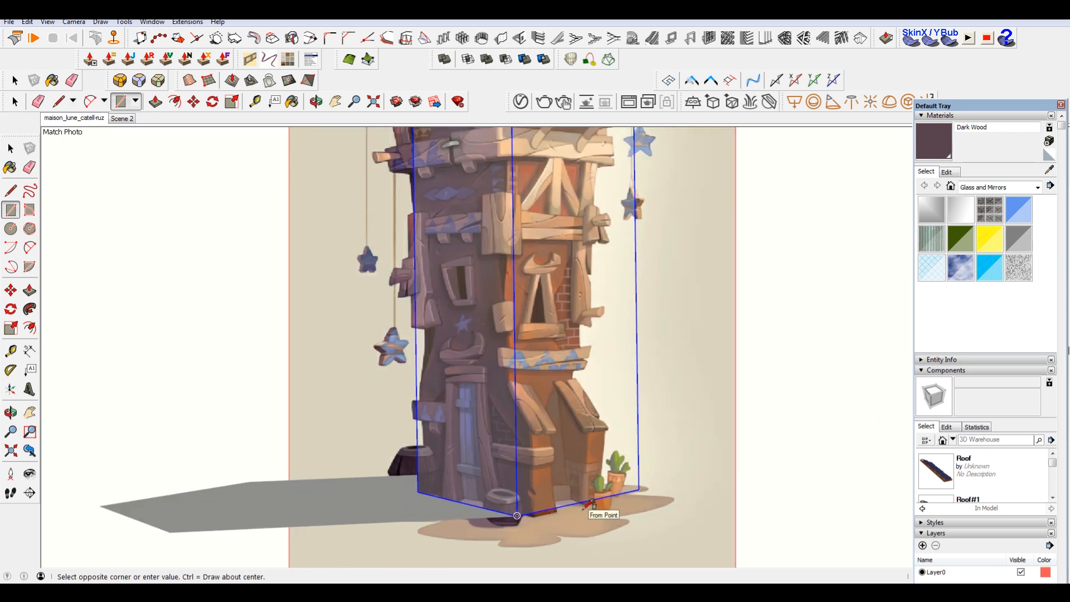
scroll(567, 541, up, 2)
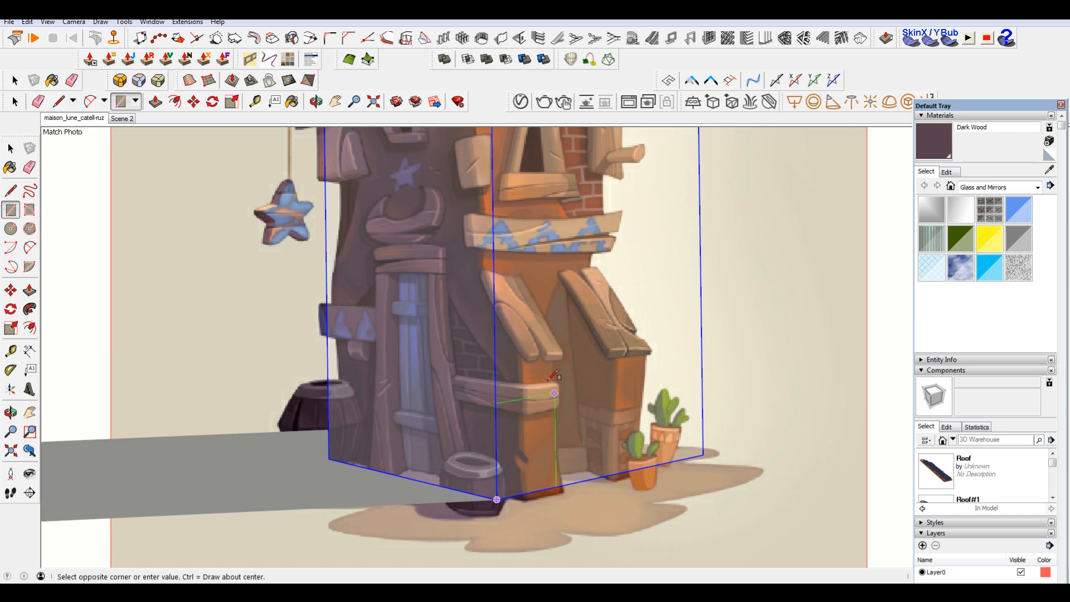
key(space)
scroll(530, 351, down, 2)
scroll(533, 238, down, 2)
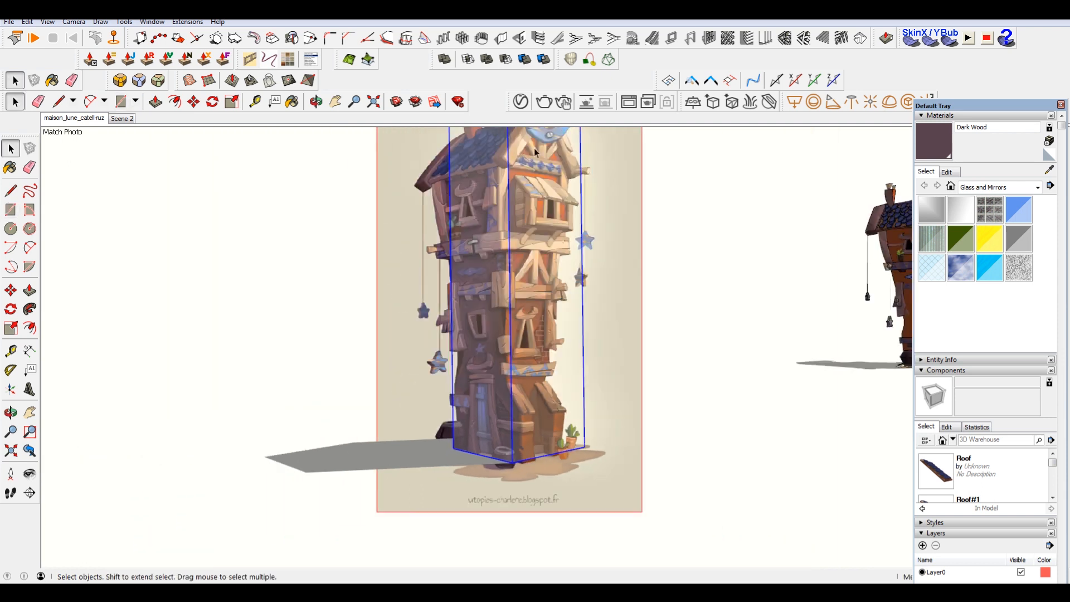
Step: Scale the large box slightly narrower along its door side to fit the tower in the photo
key(s)
drag(546, 287, 540, 286)
scroll(515, 433, up, 3)
Step: Draw a ground rectangle from the box's bottom front corner to the outer foot of the nearest orange buttress in the photo
key(r)
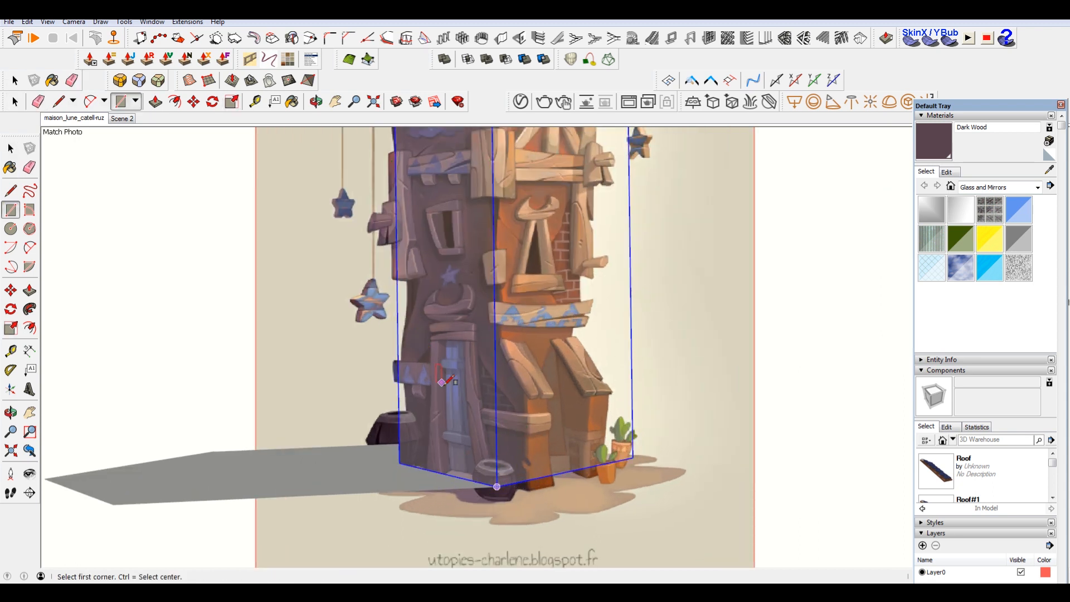
scroll(543, 455, down, 2)
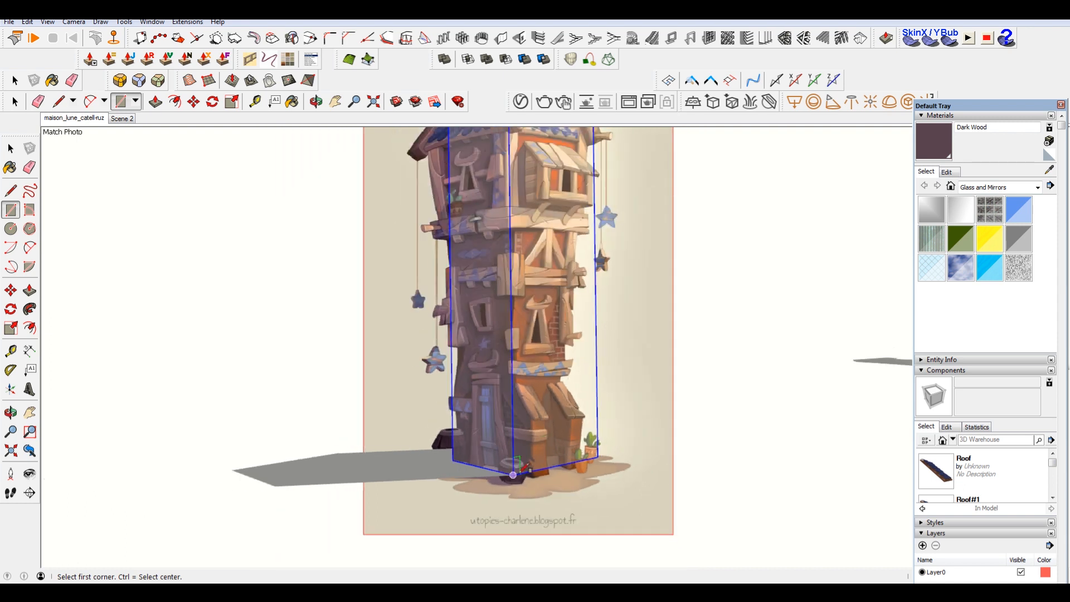
click(510, 476)
scroll(582, 494, up, 3)
scroll(555, 462, up, 1)
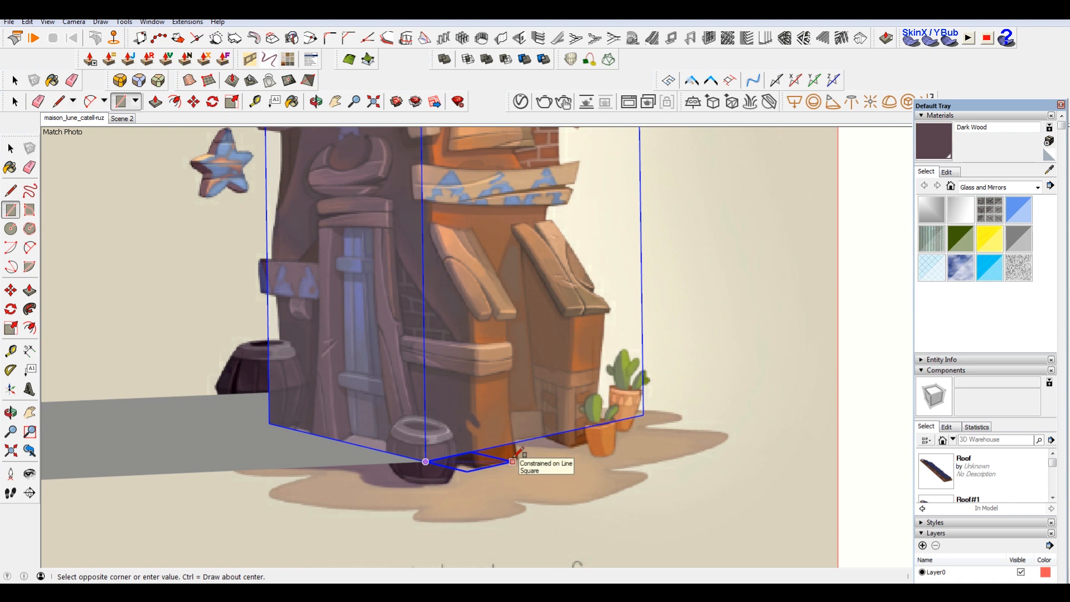
scroll(521, 454, up, 2)
click(524, 455)
scroll(526, 454, down, 3)
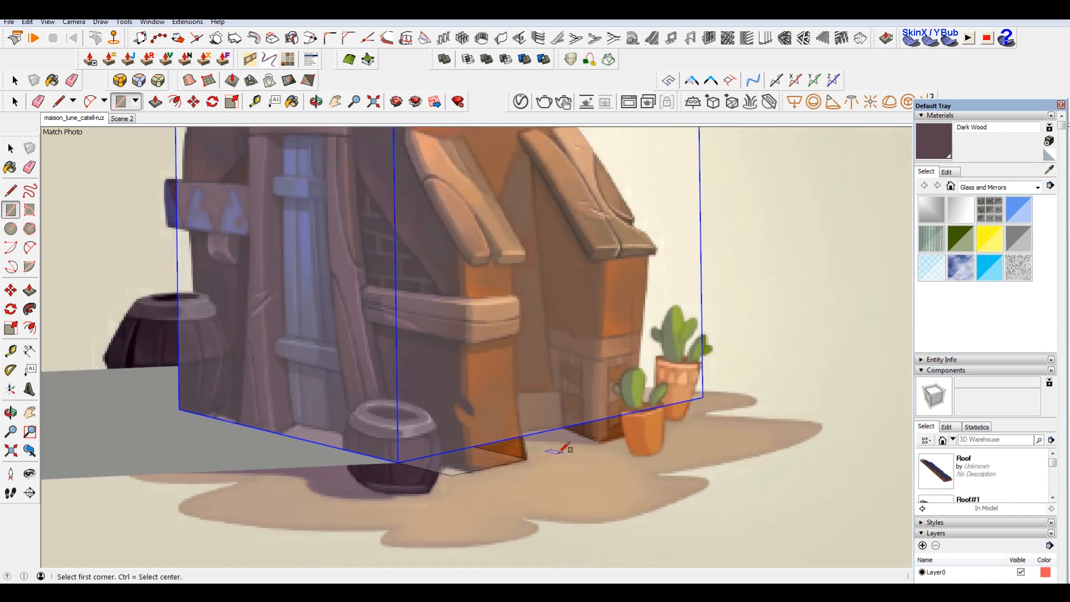
key(space)
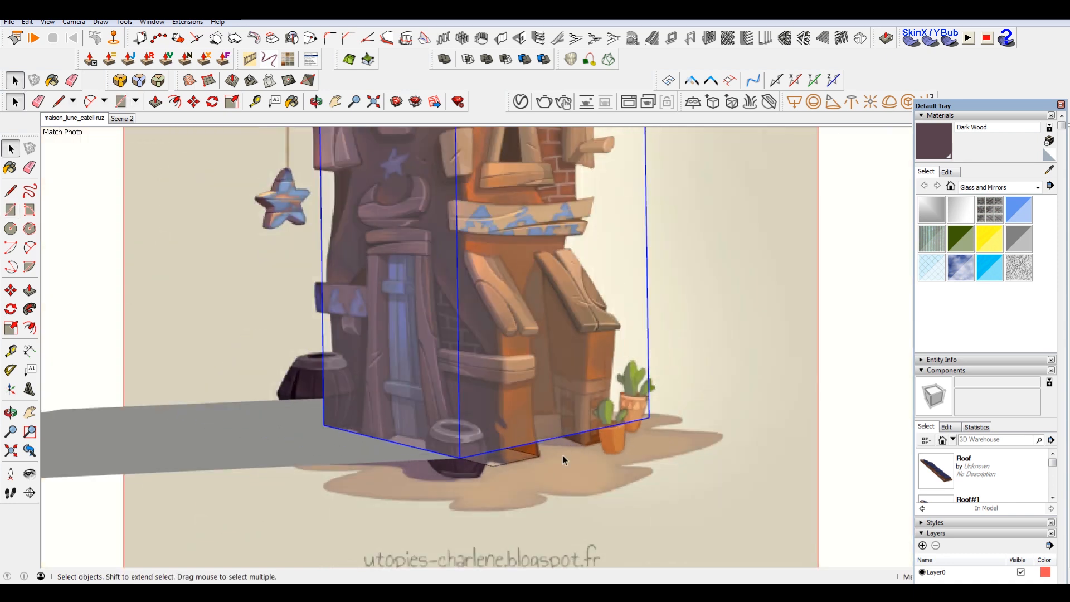
scroll(443, 448, down, 2)
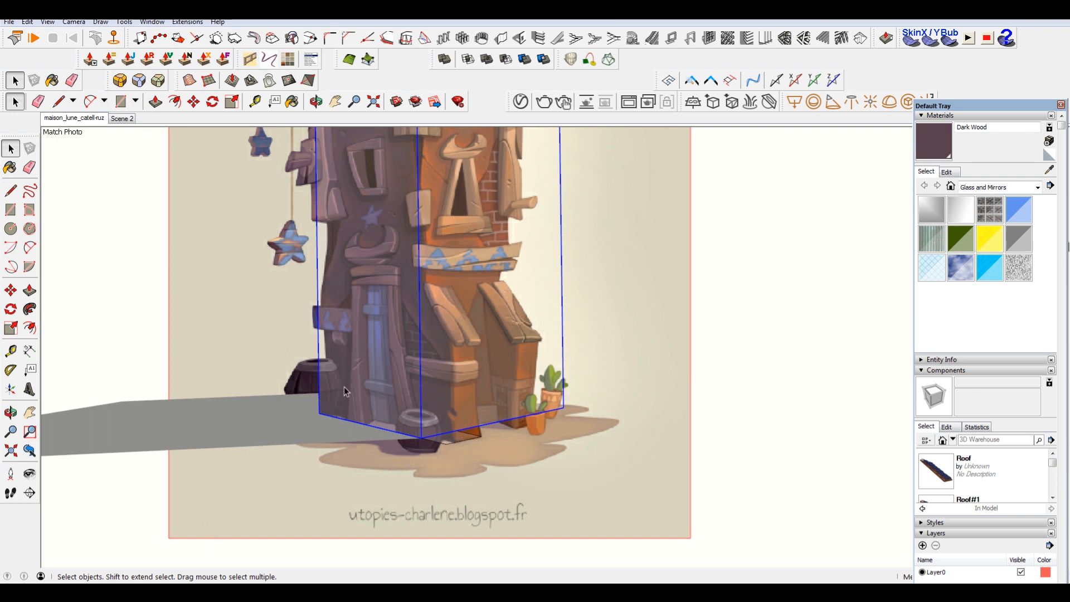
Step: Return to the matched-photo scene and delete the box together with the small ground rectangle
scroll(547, 451, down, 3)
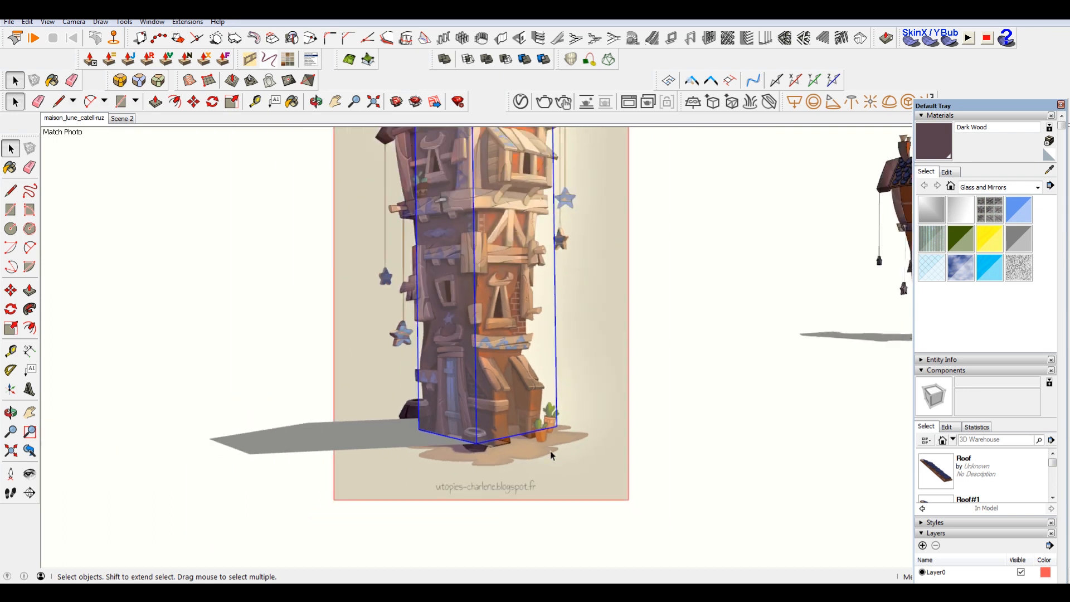
scroll(550, 454, down, 2)
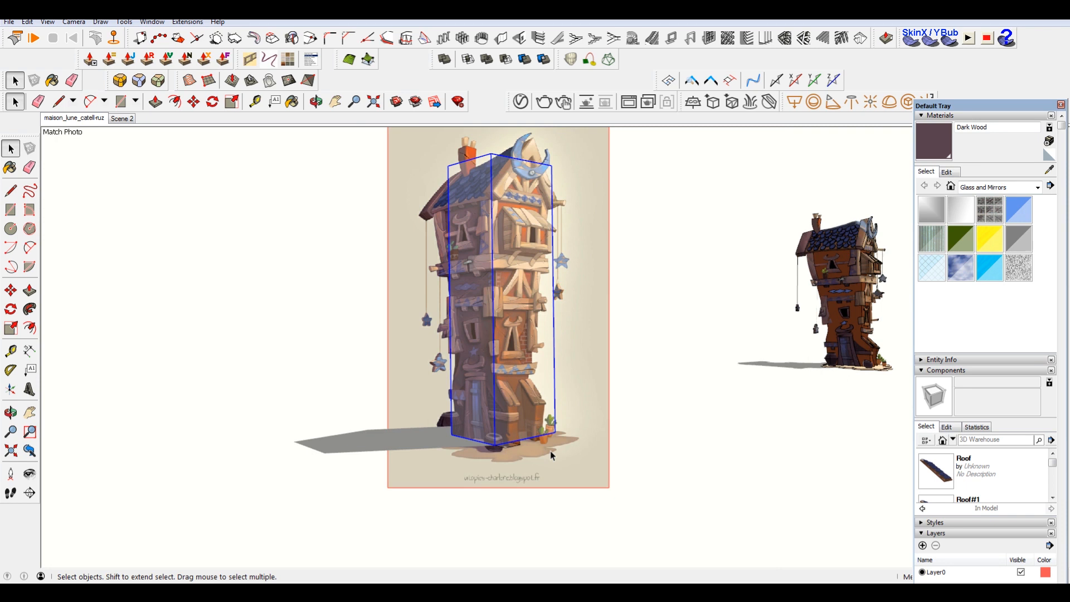
click(72, 118)
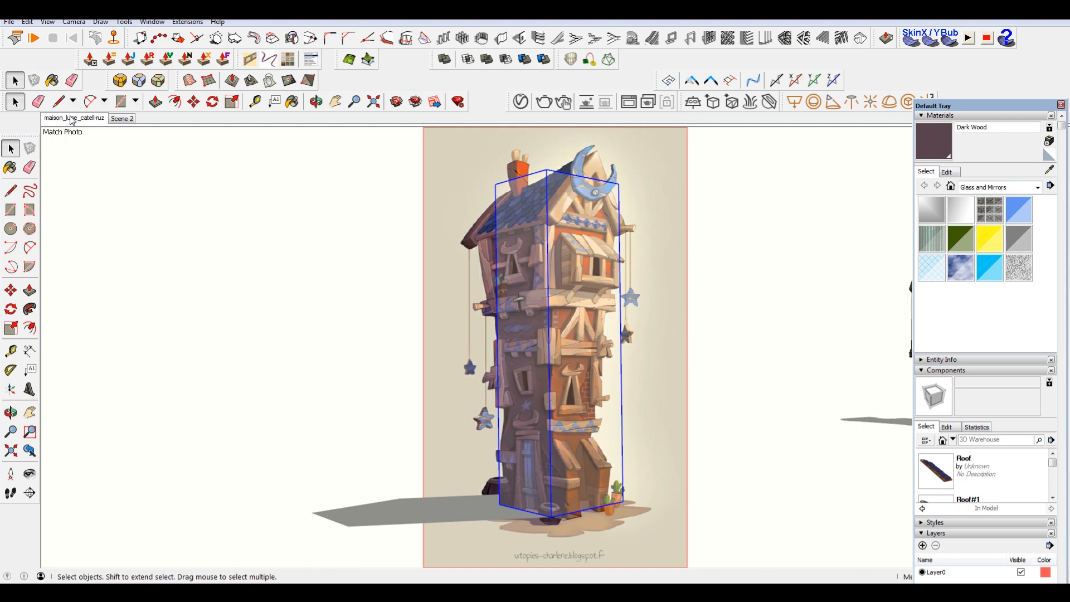
scroll(489, 432, down, 3)
drag(414, 201, 537, 410)
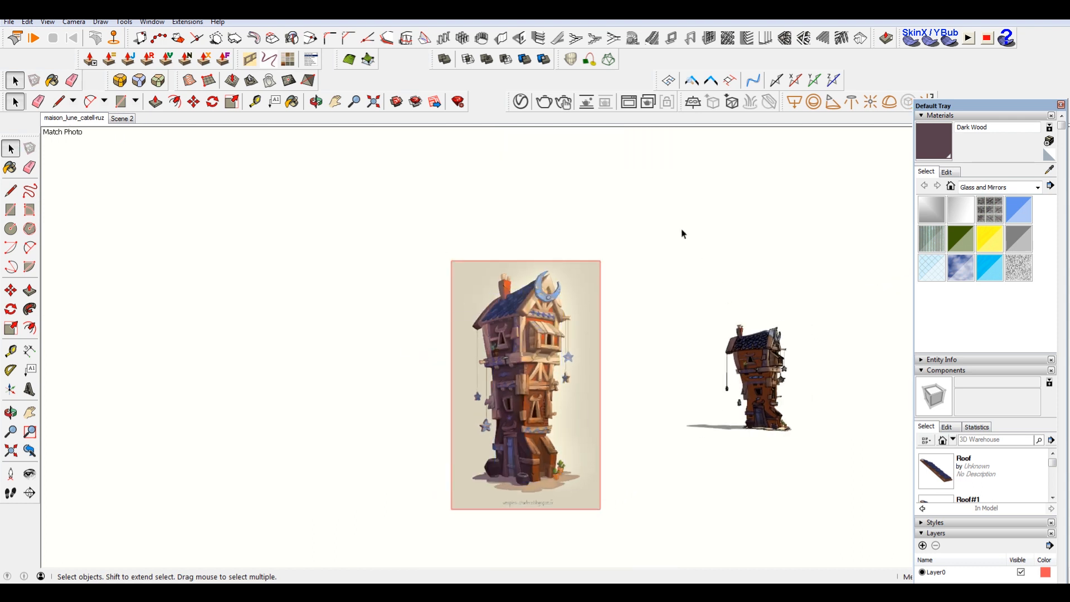
Step: Select the whole finished tower model and move it along the red axis onto the tower in the photo
drag(680, 231, 878, 485)
scroll(863, 470, up, 1)
key(m)
click(781, 466)
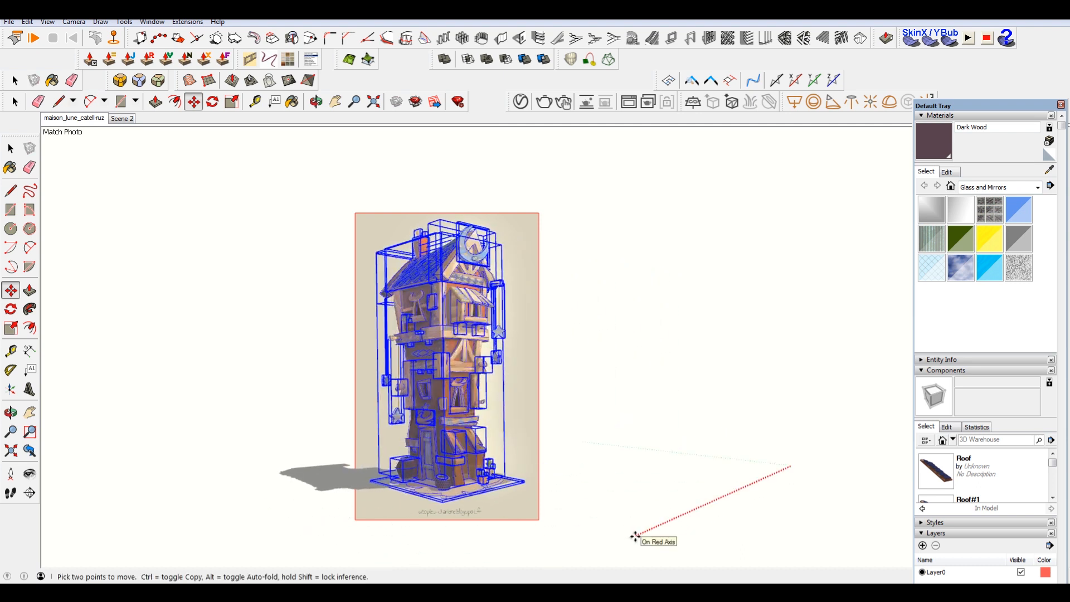
click(635, 537)
Step: Fine-tune the tower model's position along the red axis so it lines up with the photo, and clear the selection
scroll(468, 435, up, 10)
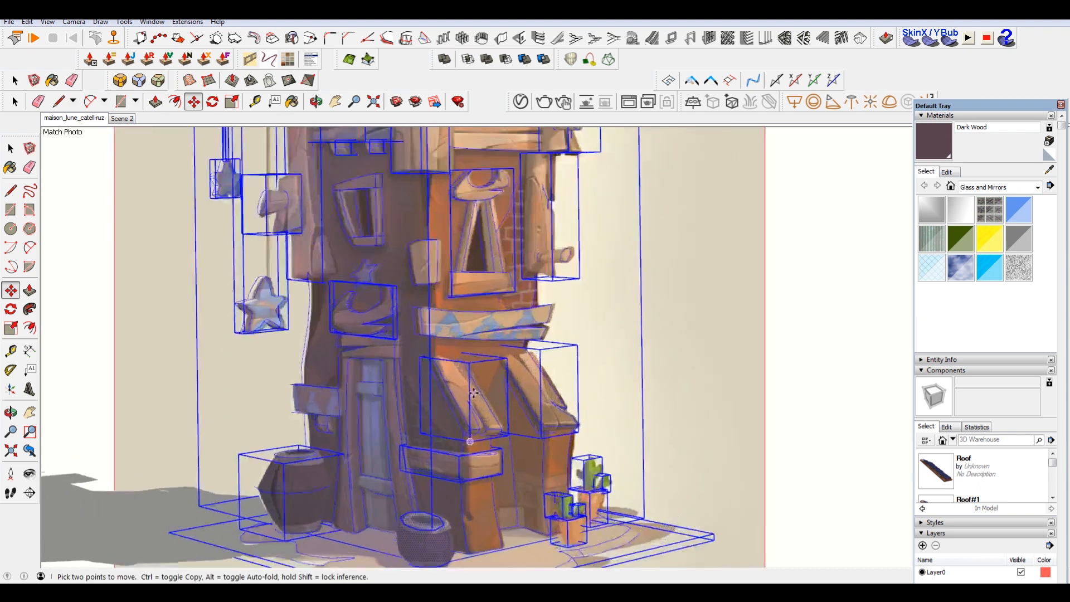
click(706, 390)
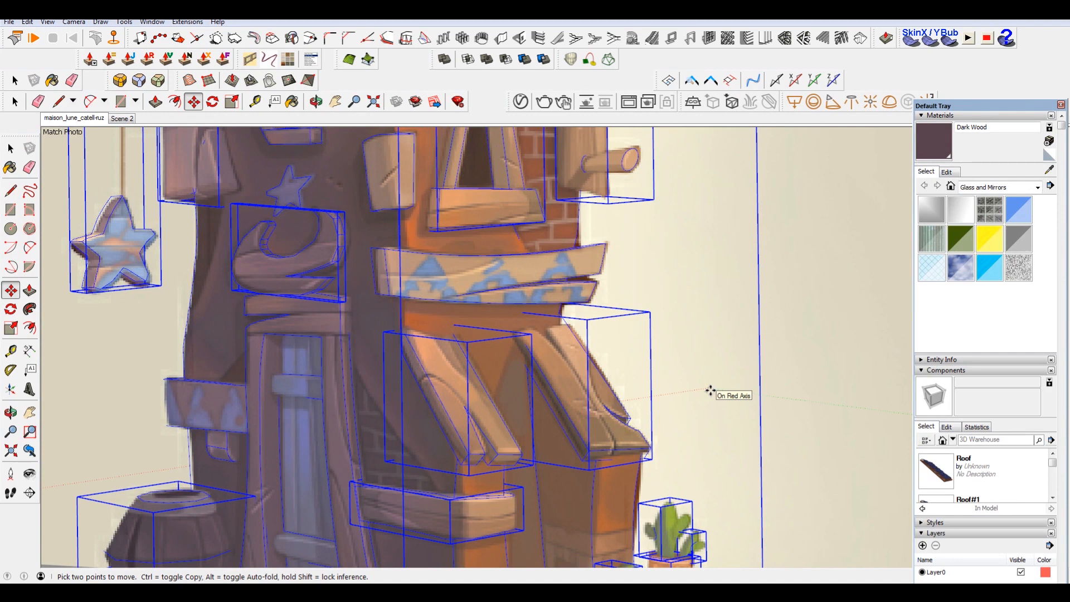
click(711, 389)
scroll(708, 384, down, 6)
key(space)
click(759, 374)
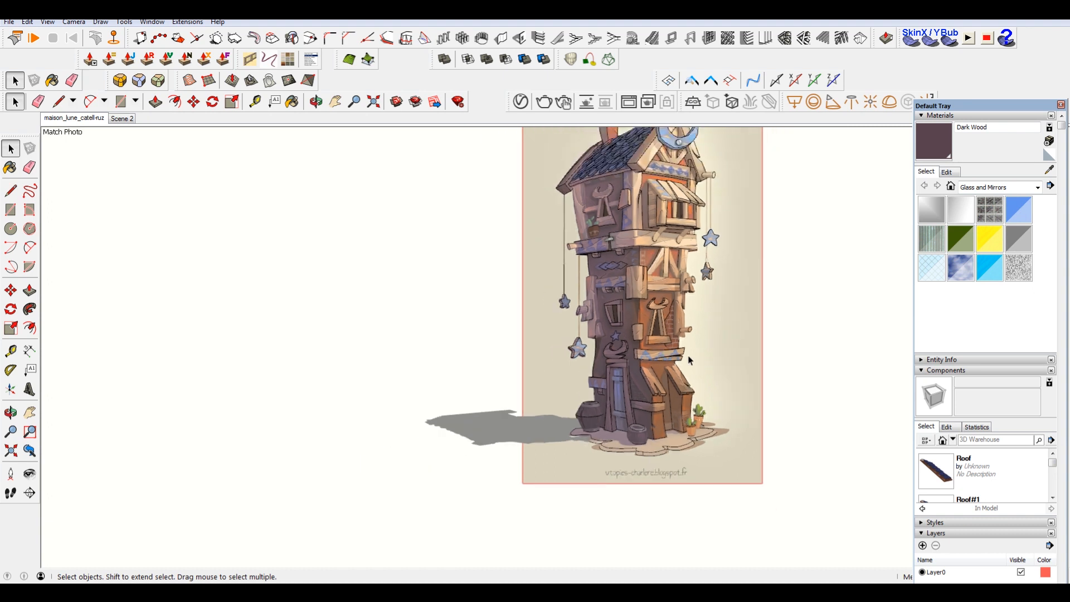
Step: Compare the aligned tower model with the photo in the matched-photo scene, and examine the model from its door and window sides
scroll(601, 280, up, 4)
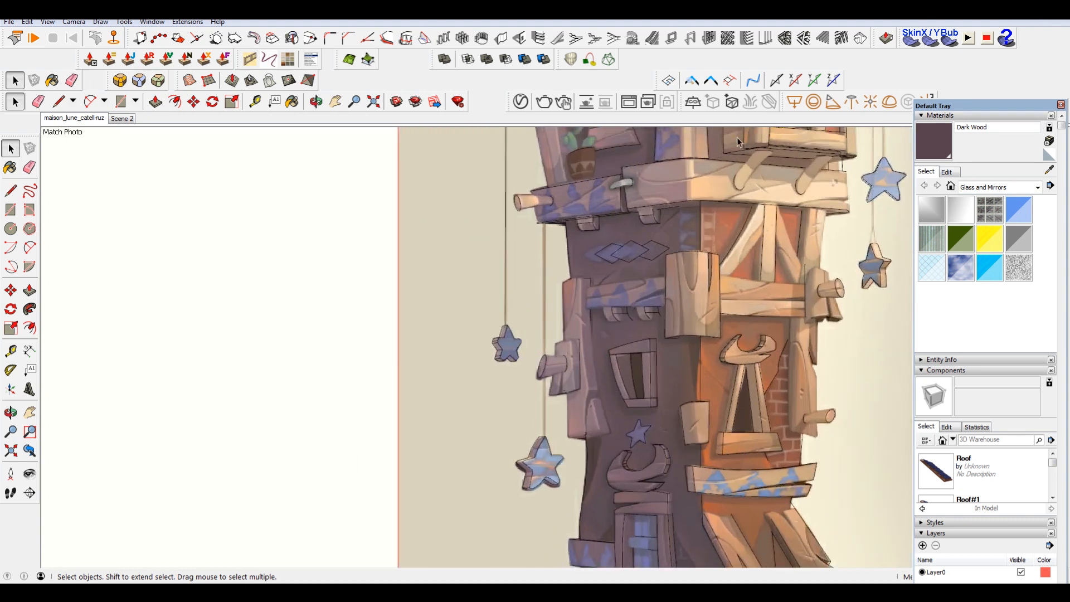
scroll(493, 432, down, 2)
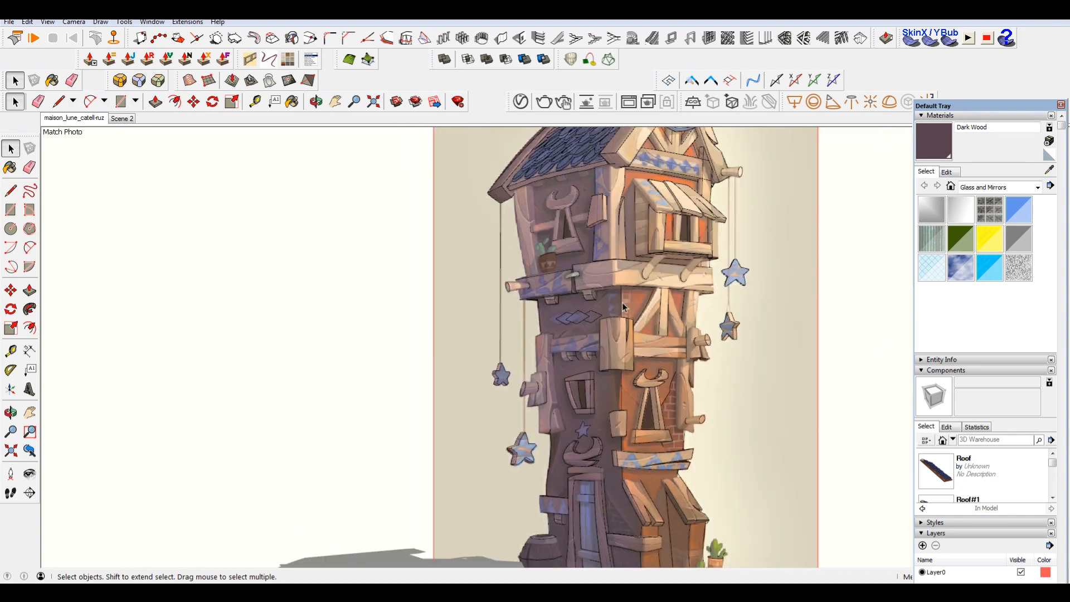
scroll(549, 439, down, 6)
shift+middle_drag(568, 432, 535, 380)
key(space)
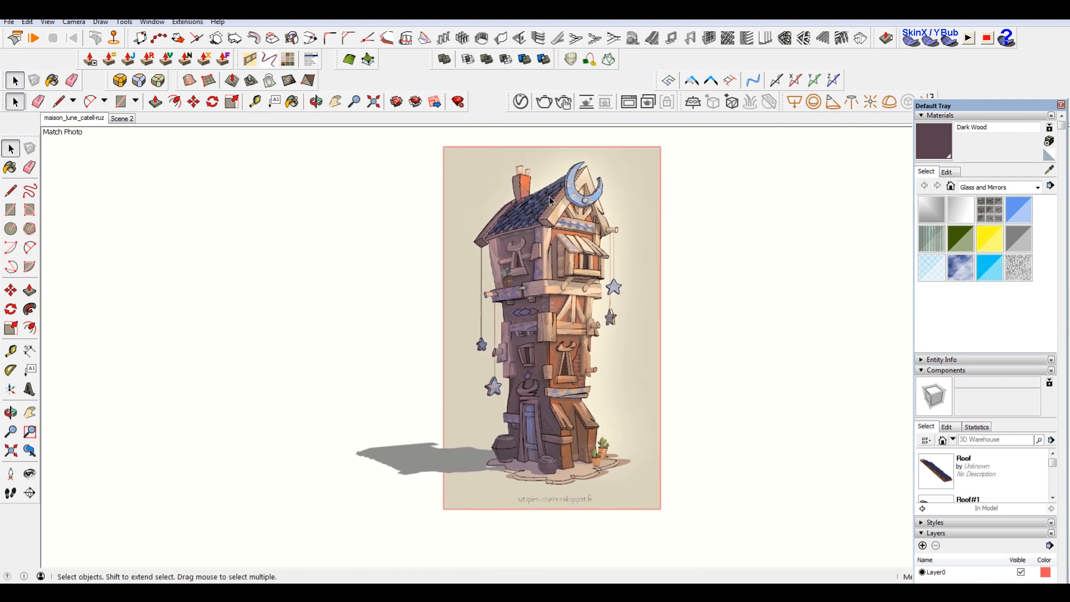
middle_drag(546, 318, 542, 360)
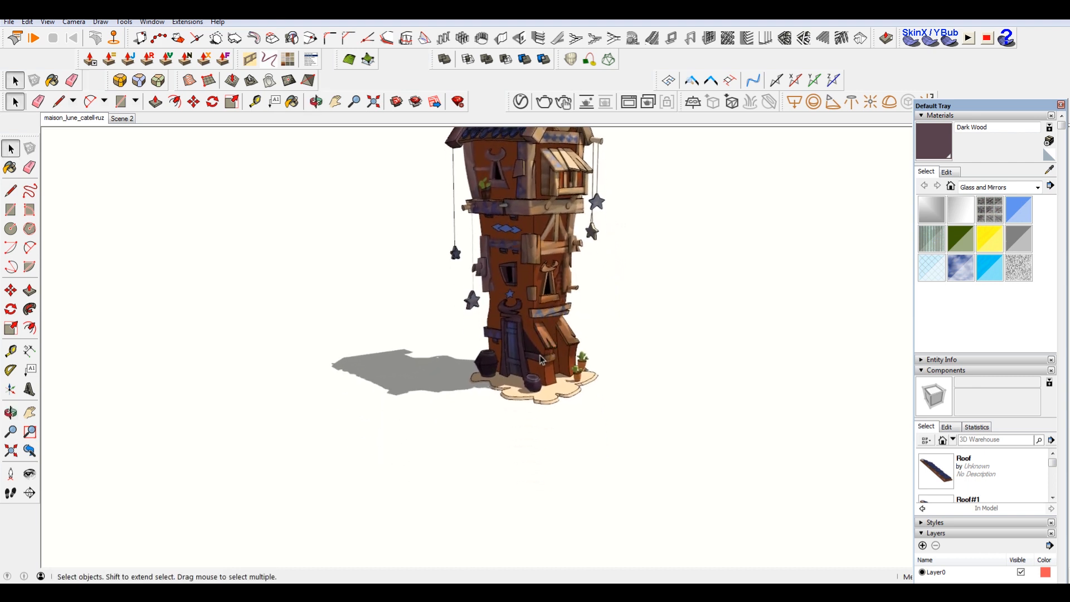
scroll(541, 360, up, 2)
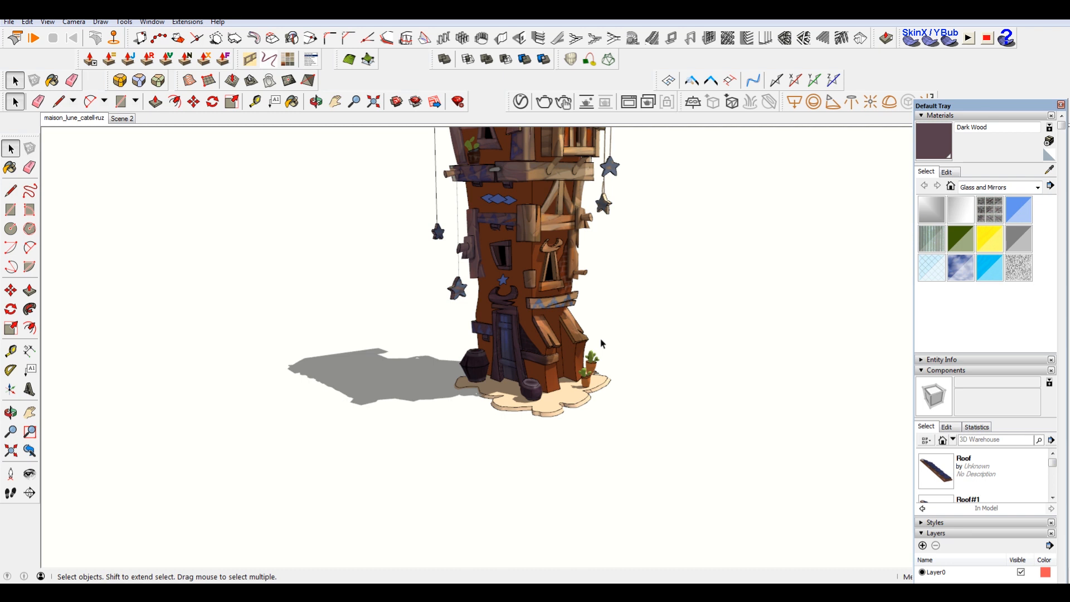
middle_drag(602, 342, 813, 409)
mouse_move(514, 327)
middle_down()
mouse_move(505, 324)
mouse_move(513, 329)
middle_up()
scroll(513, 328, down, 2)
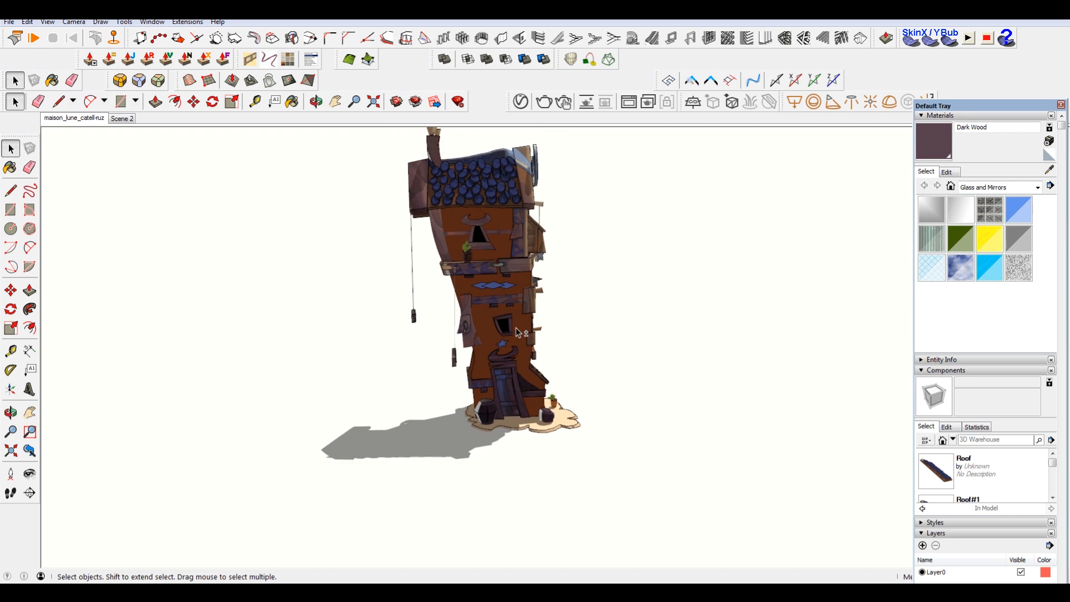
click(78, 119)
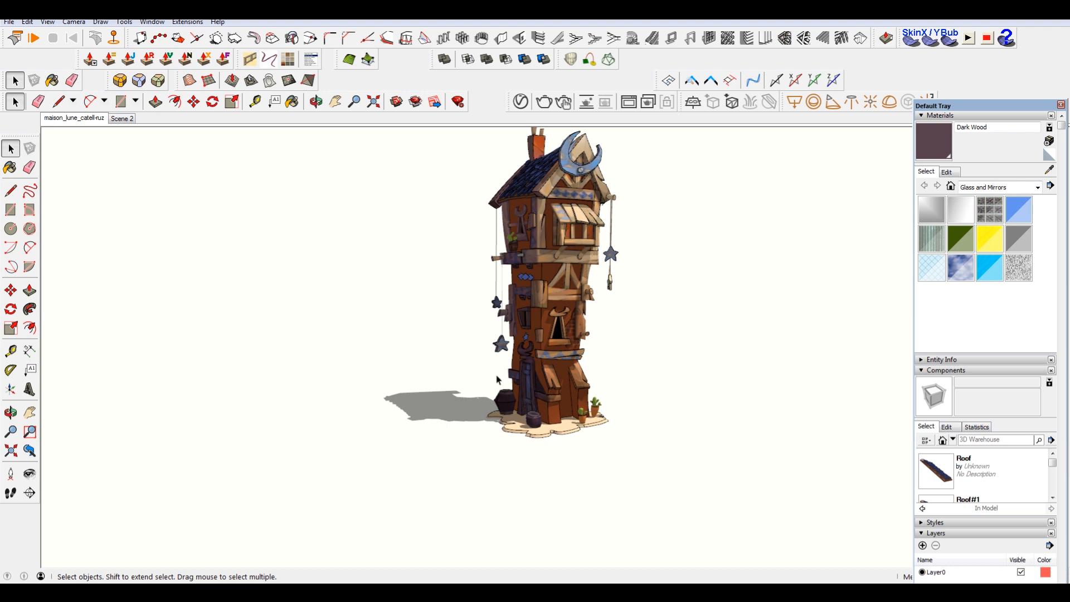
middle_drag(587, 292, 483, 409)
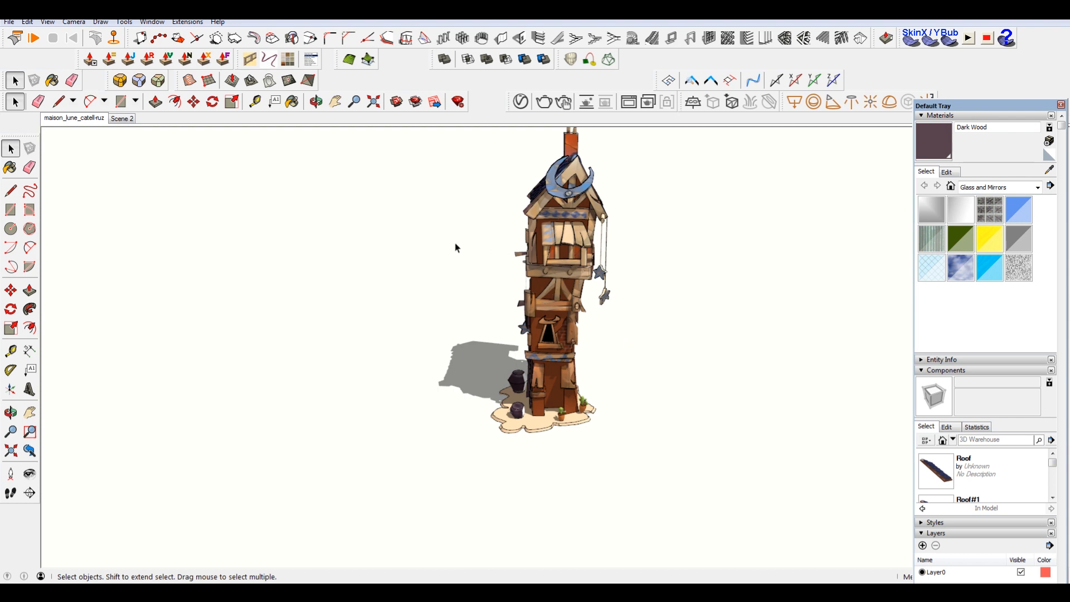
middle_drag(418, 218, 661, 238)
middle_click(638, 230)
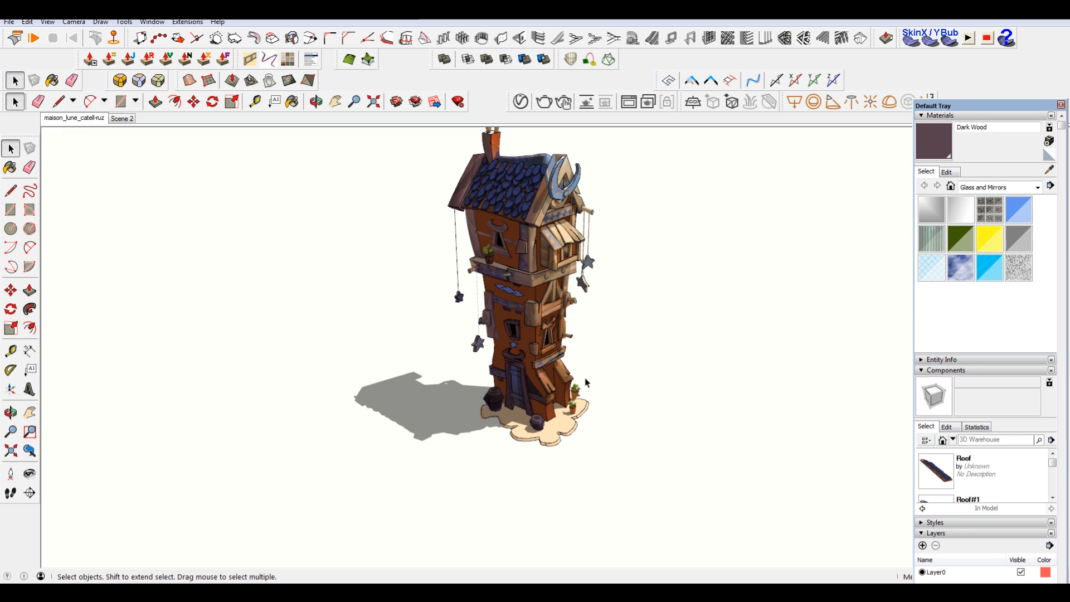
Step: Examine the tower's lower storey up close, including the doorway, the plank-covered buttresses and the painted beam above them
scroll(580, 383, up, 3)
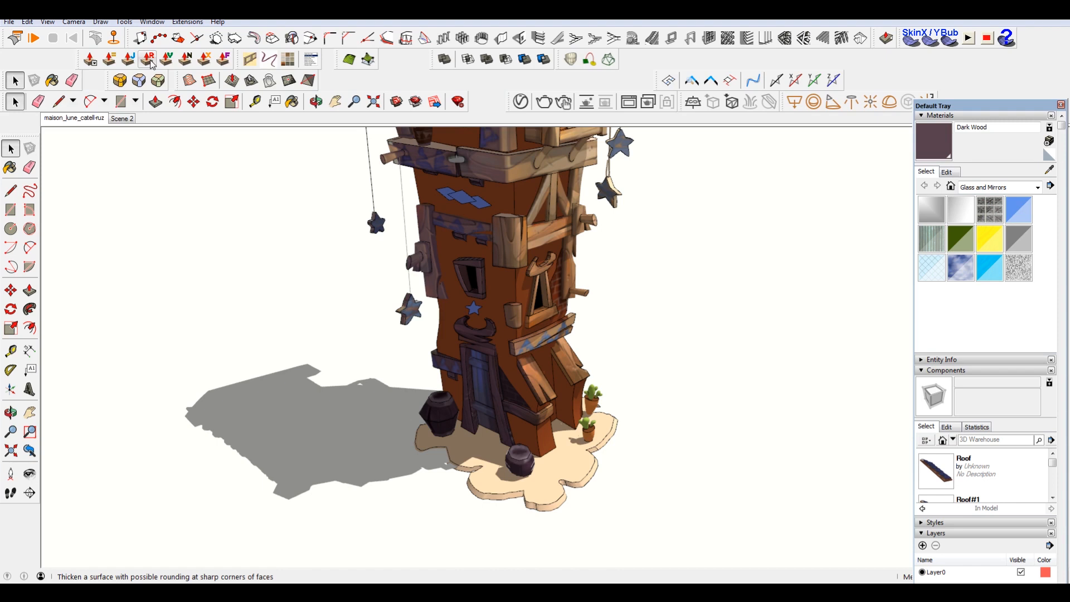
scroll(542, 223, up, 5)
middle_drag(616, 230, 189, 248)
scroll(509, 300, up, 3)
middle_drag(509, 300, 631, 264)
scroll(630, 263, up, 3)
middle_drag(555, 317, 650, 199)
middle_drag(416, 303, 688, 375)
scroll(581, 373, down, 5)
scroll(661, 341, down, 3)
middle_drag(662, 342, 665, 313)
scroll(659, 466, up, 5)
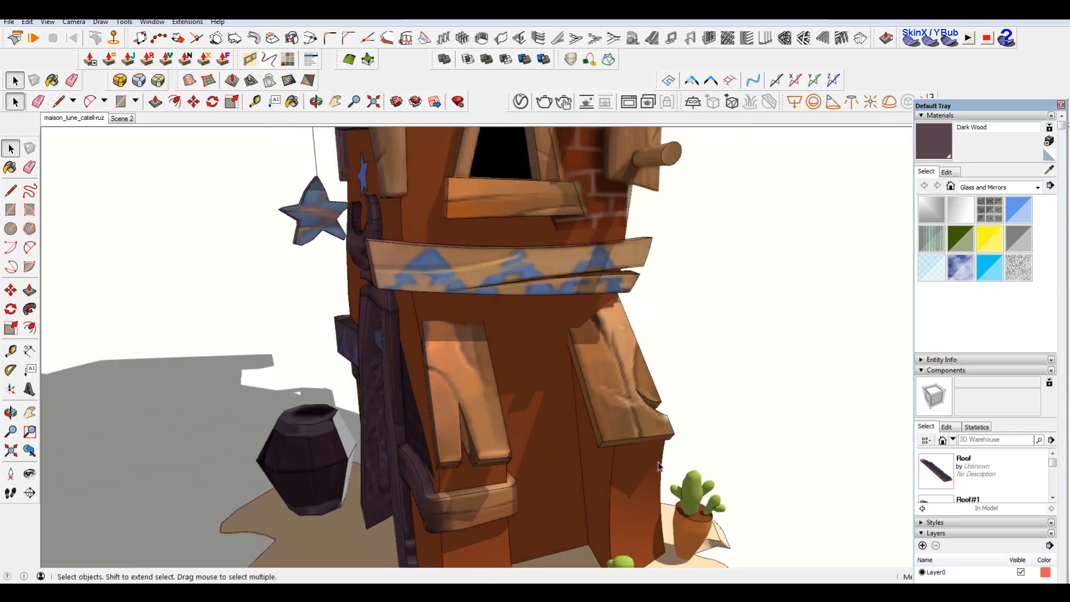
scroll(622, 441, down, 3)
middle_drag(555, 369, 650, 384)
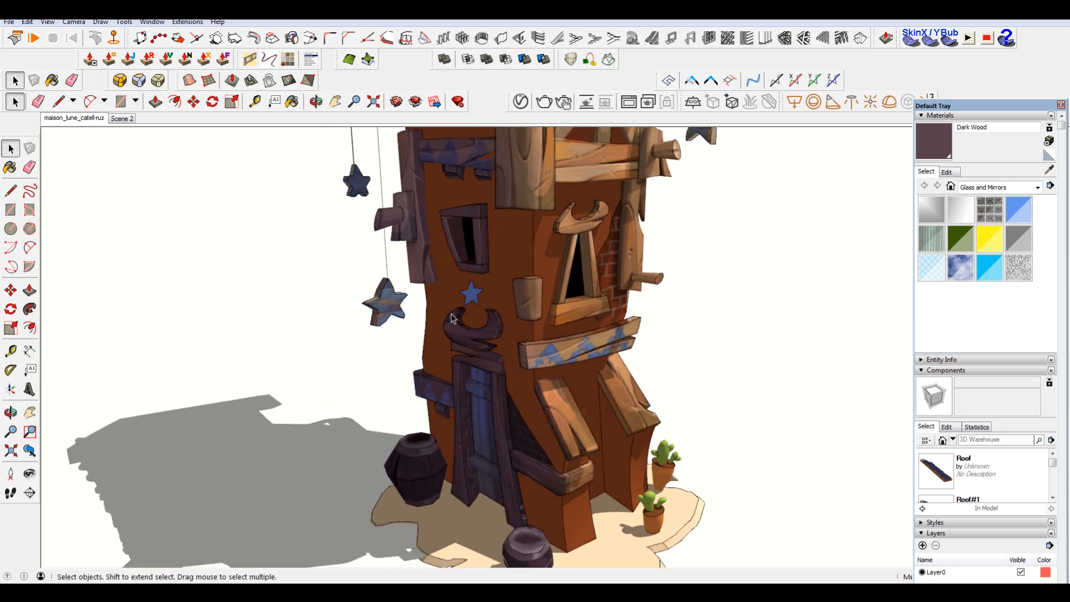
Step: Examine the middle of the tower, including the horizontal beams with the metal clasp, the blue diamonds and the corner post
shift+middle_drag(429, 230, 482, 414)
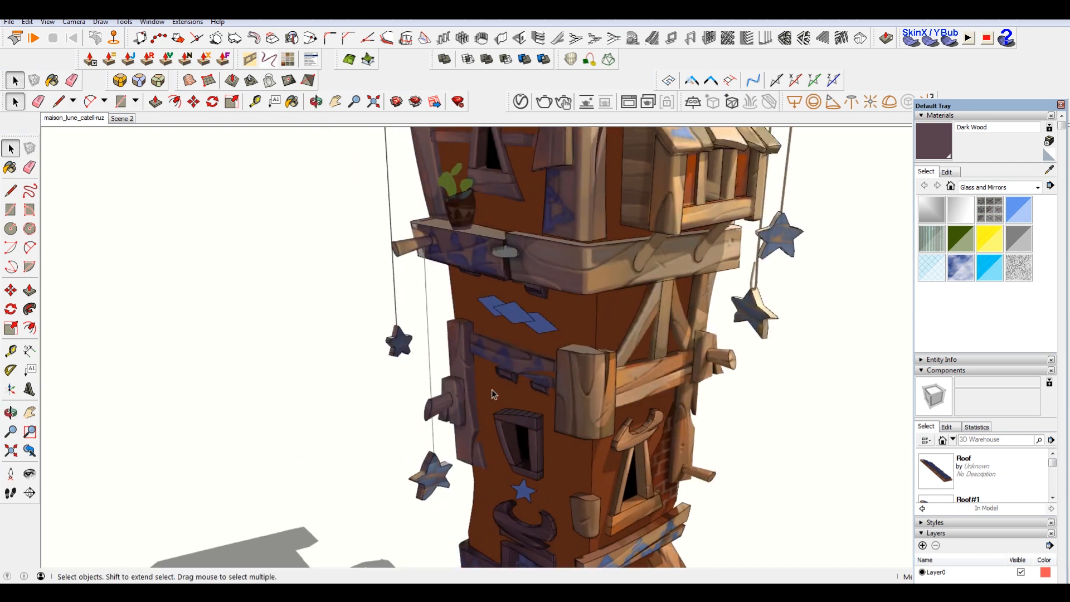
scroll(500, 241, up, 6)
middle_drag(504, 275, 811, 363)
middle_drag(533, 354, 403, 140)
middle_drag(291, 115, 607, 248)
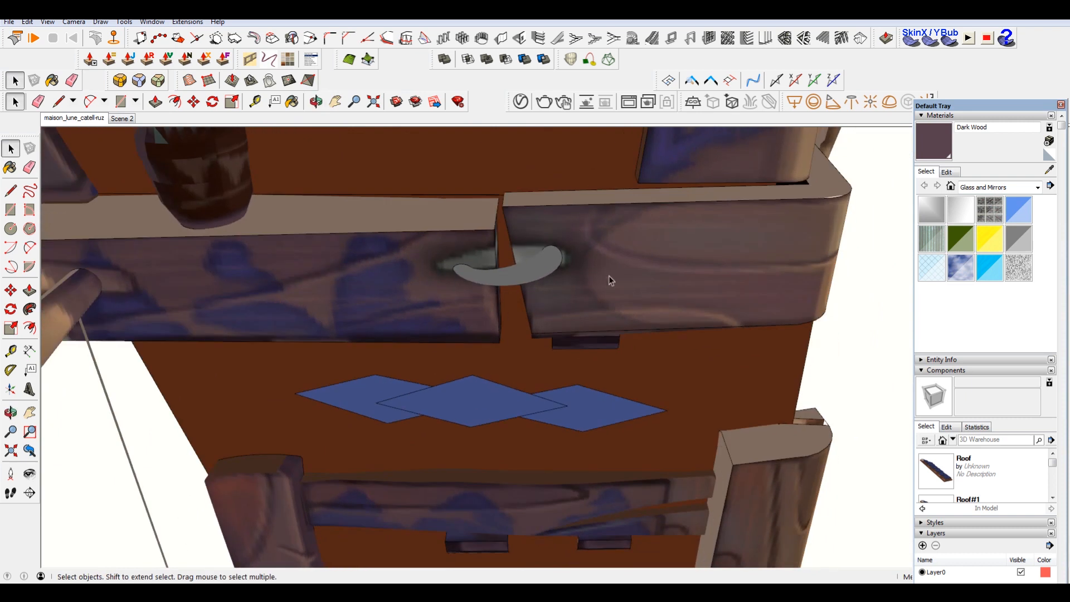
scroll(613, 279, down, 5)
middle_drag(660, 302, 299, 210)
middle_drag(412, 278, 345, 267)
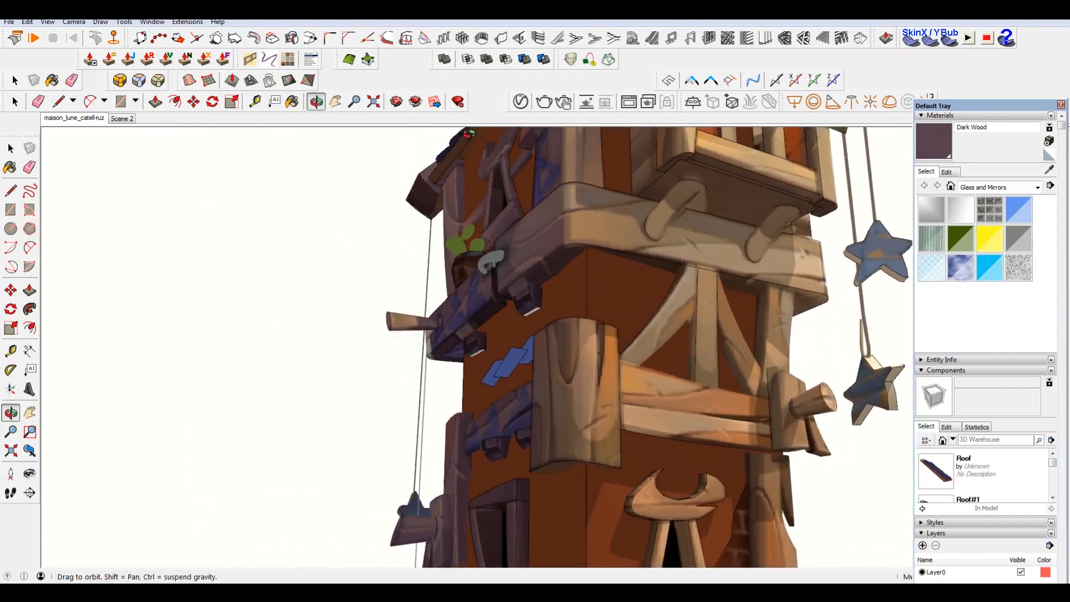
middle_drag(469, 134, 105, 208)
middle_drag(629, 172, 754, 208)
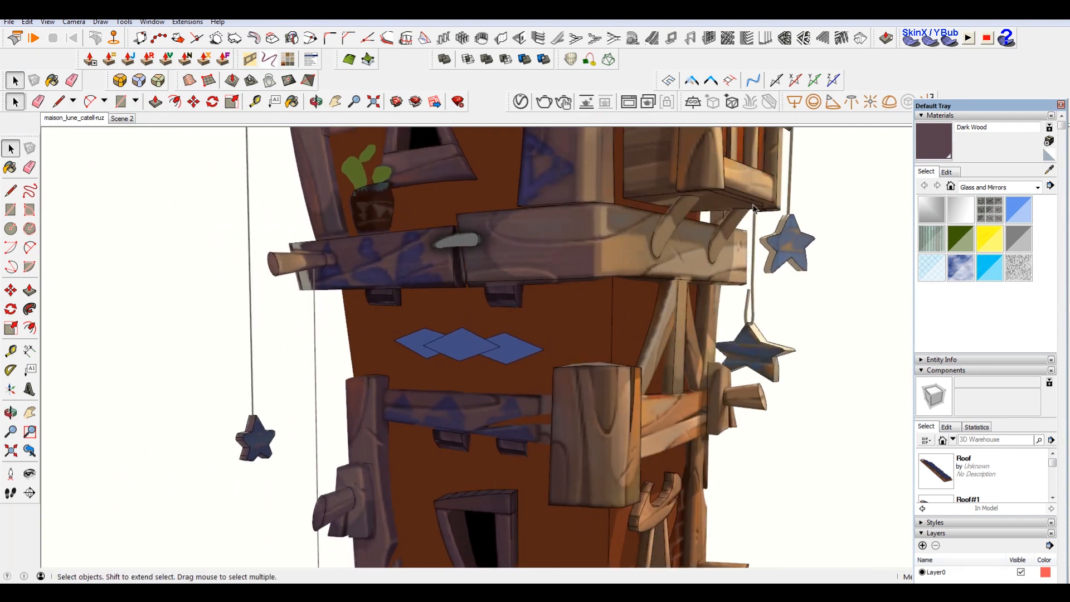
middle_drag(618, 280, 455, 262)
scroll(697, 219, down, 5)
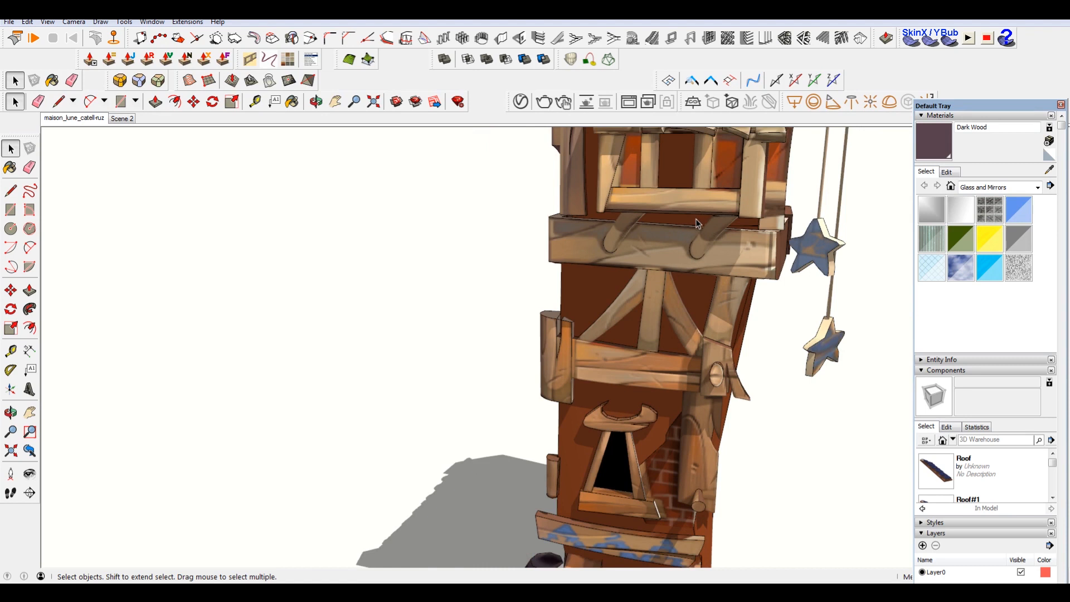
Step: Examine the timber framing and walls on the tower's window side from several angles, down to its base
middle_drag(569, 267, 789, 214)
scroll(654, 226, up, 3)
middle_drag(654, 226, 488, 445)
middle_drag(619, 402, 619, 271)
scroll(545, 402, down, 2)
scroll(618, 270, down, 4)
scroll(574, 401, up, 4)
middle_drag(574, 401, 873, 221)
middle_drag(718, 223, 644, 197)
scroll(671, 277, up, 3)
middle_drag(671, 277, 497, 245)
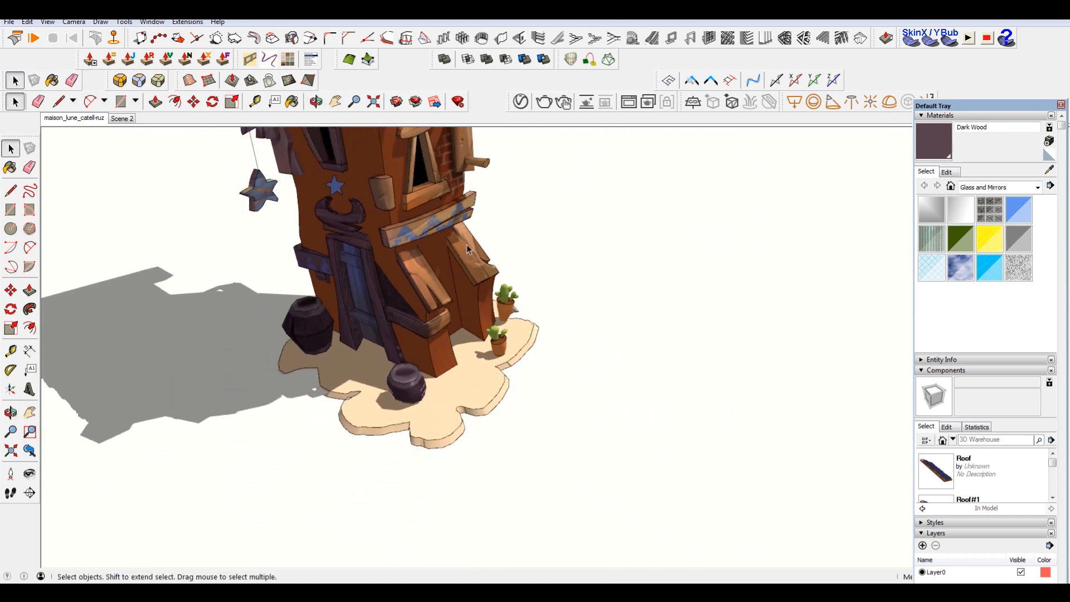
Step: Examine the two potted cacti beside the buttress and the overall look of the tower
scroll(540, 420, up, 6)
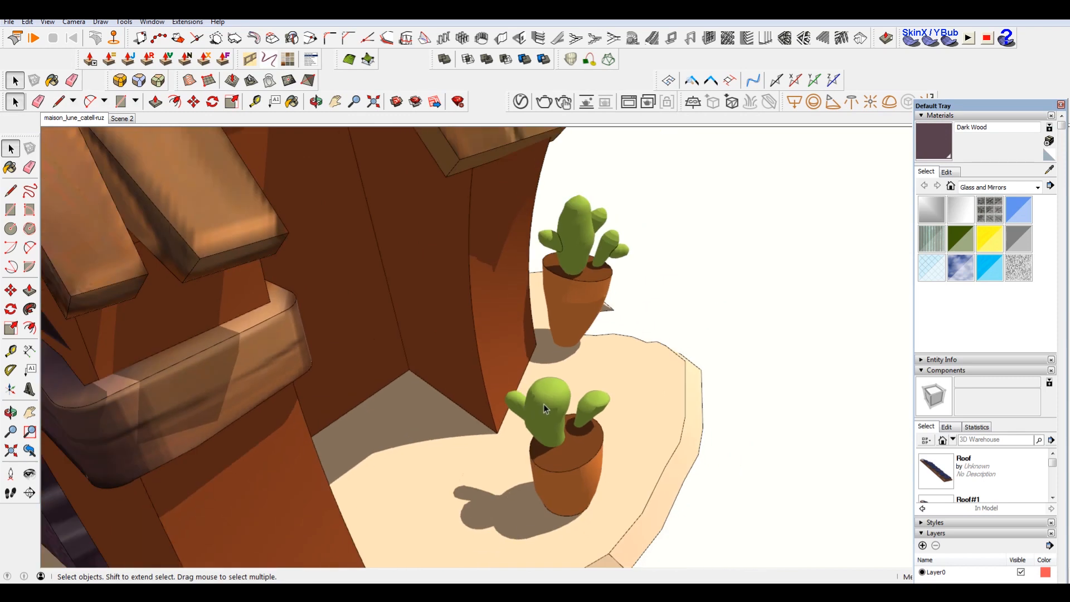
middle_drag(543, 404, 629, 352)
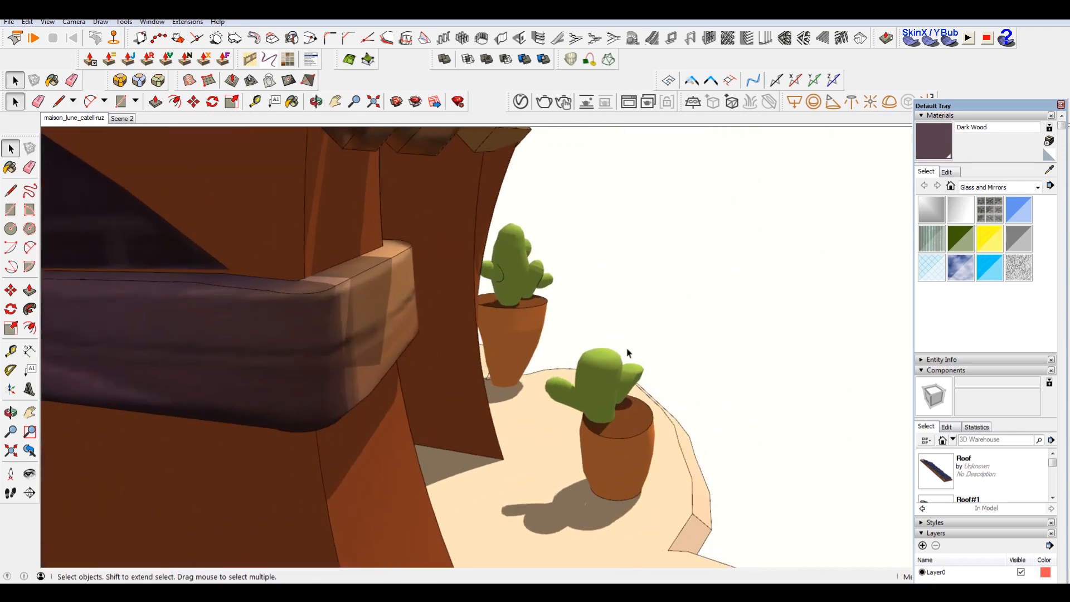
scroll(577, 390, down, 7)
scroll(425, 385, up, 4)
middle_drag(751, 428, 442, 441)
scroll(425, 303, down, 3)
middle_drag(426, 303, 511, 347)
shift+middle_drag(483, 239, 584, 398)
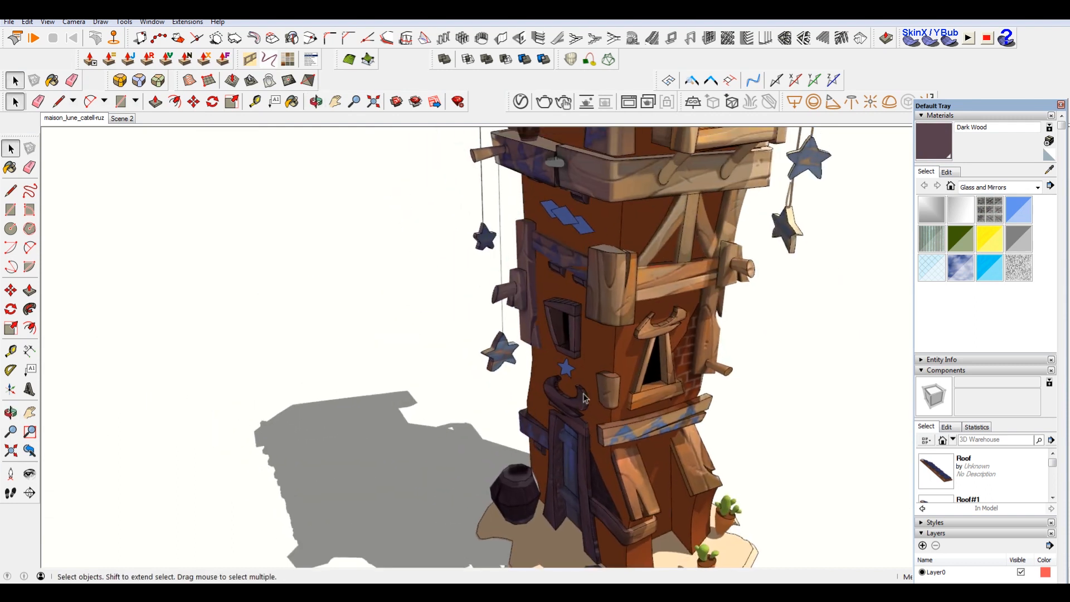
scroll(508, 283, up, 3)
scroll(511, 303, down, 4)
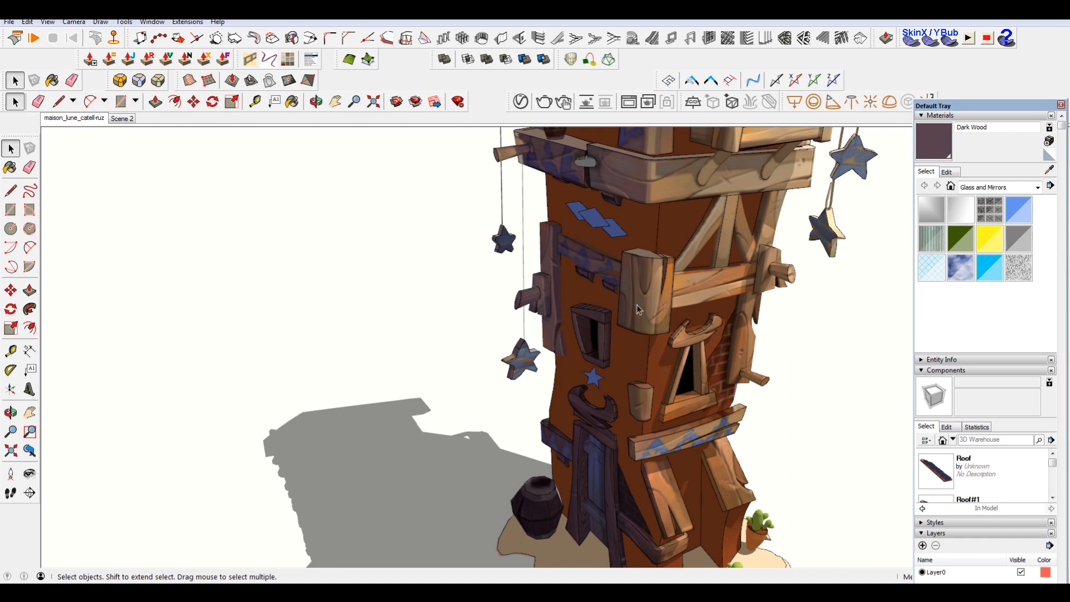
scroll(637, 305, down, 2)
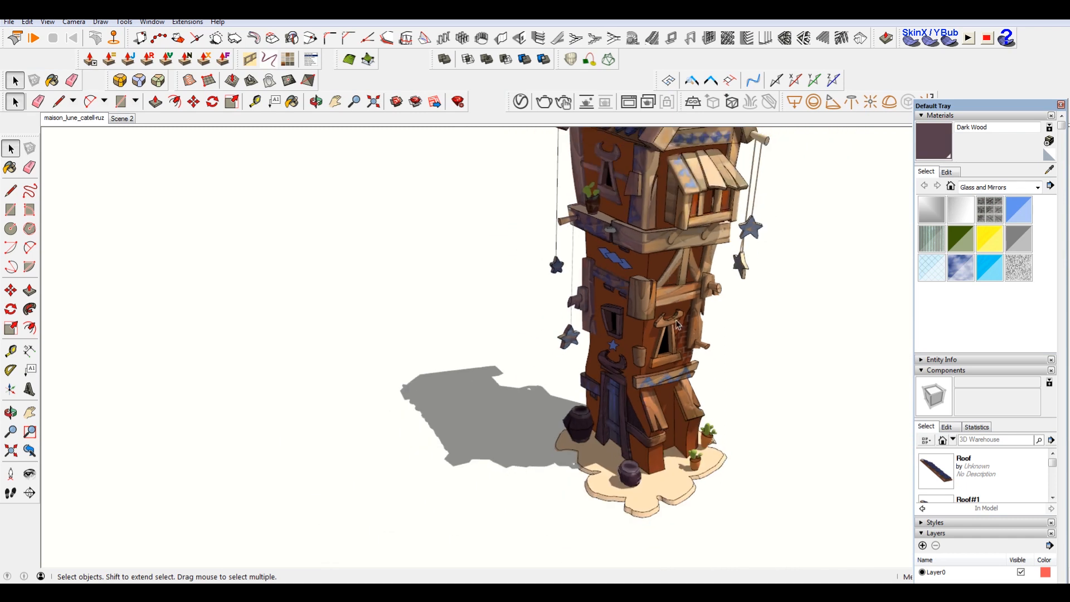
Step: Draw a small circle on the ground beside the tower and push-pull it up into a tall cylinder
middle_drag(677, 324, 640, 441)
key(r)
key(c)
click(663, 433)
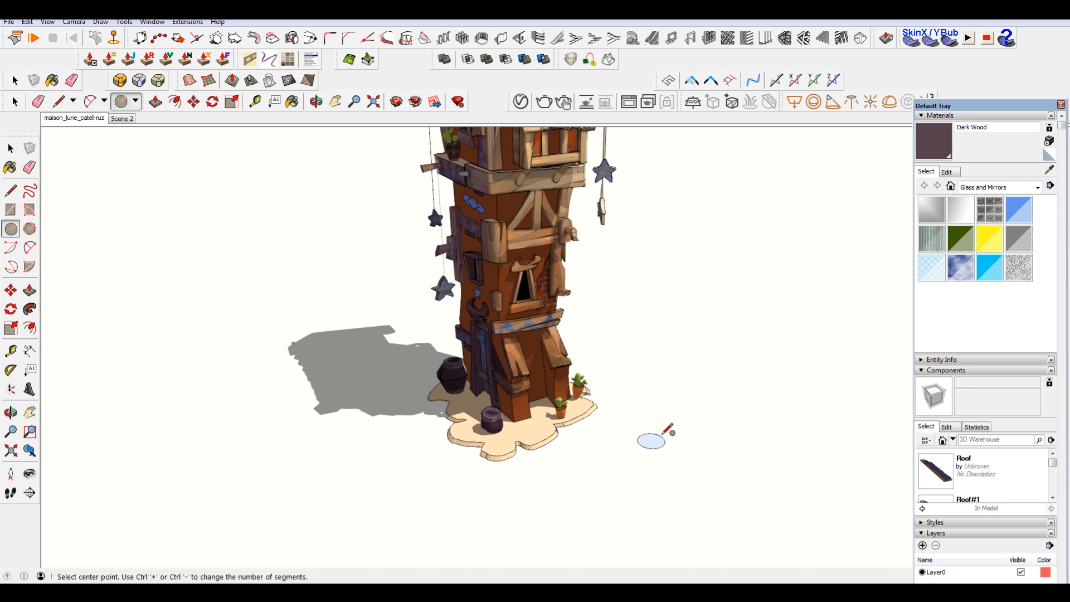
scroll(666, 438, up, 3)
key(p)
click(658, 434)
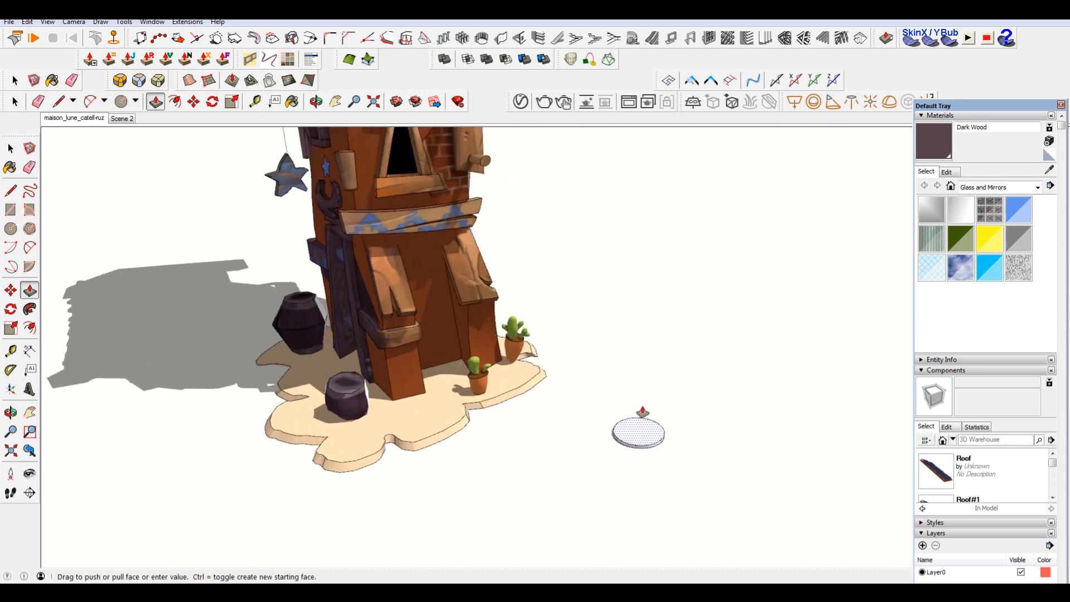
click(646, 338)
key(space)
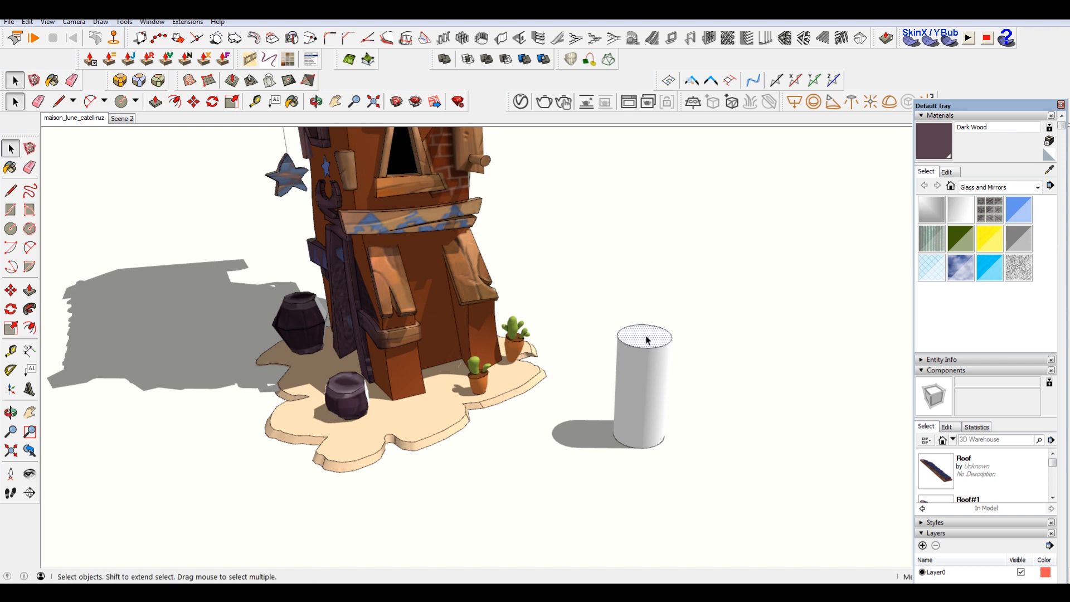
Step: Copy the cylinder's top edge down to its base and divide the copy distance by 5 to create evenly spaced rings
key(m)
key(ctrl)
click(655, 347)
click(650, 444)
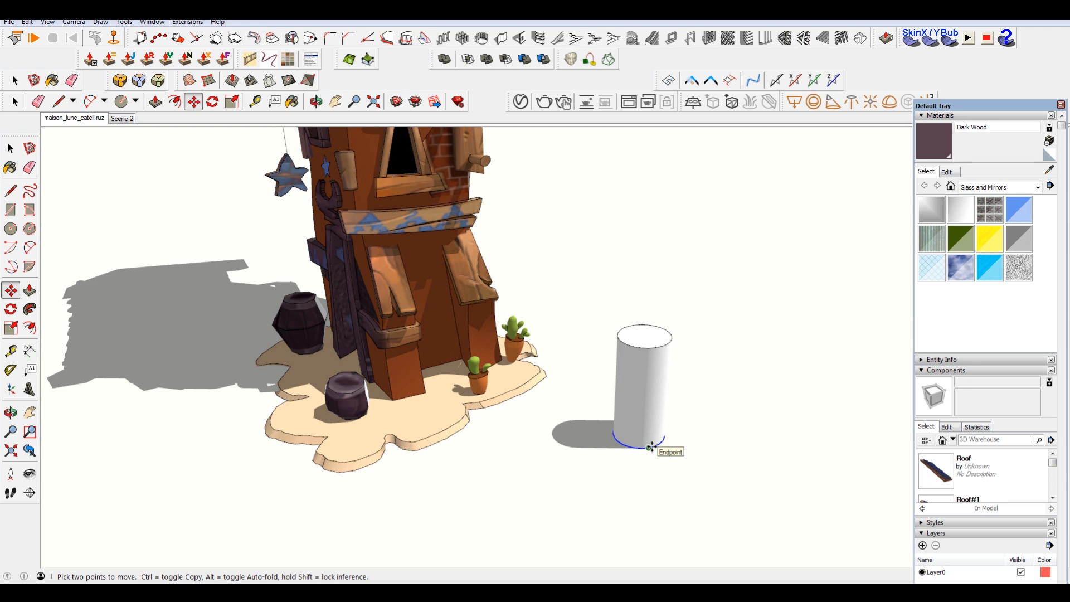
drag(1032, 110, 1016, 312)
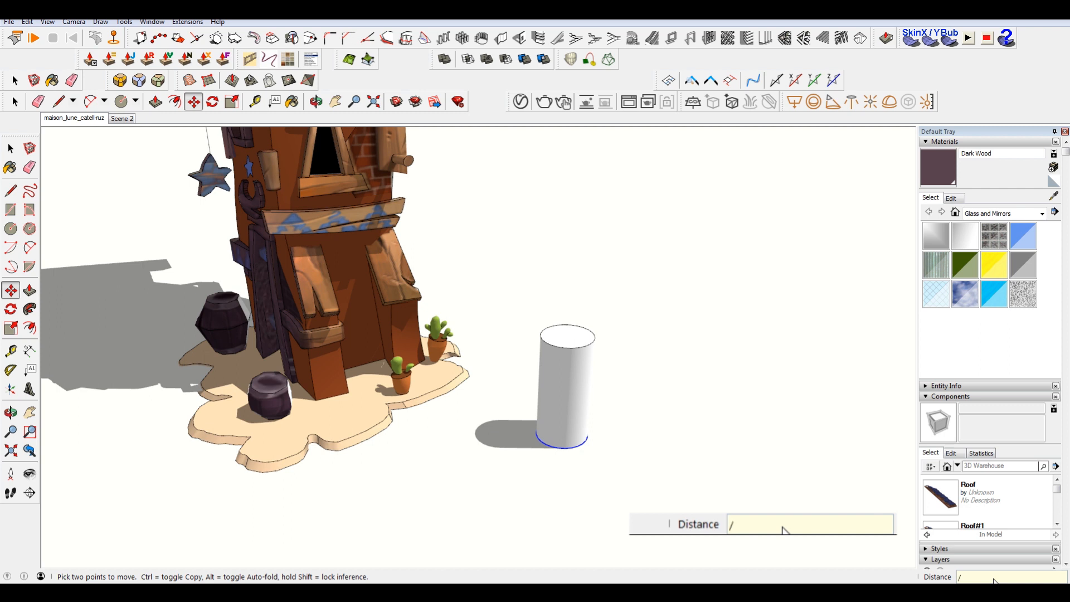
key(Return)
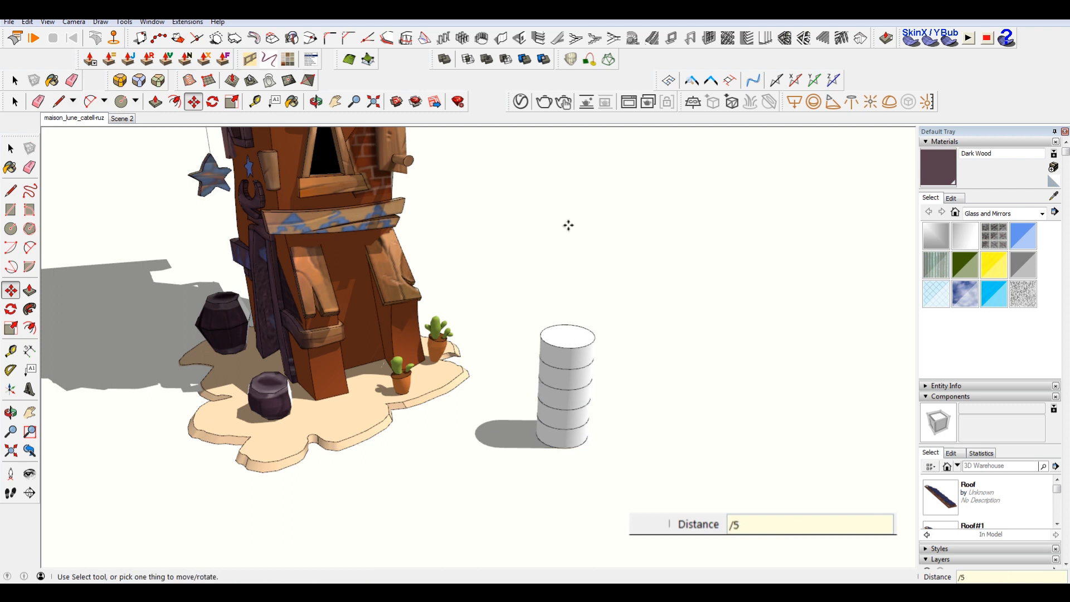
Step: Scale the cylinder's lowest intermediate ring outward on one side and the ring above it outward on the opposite side
scroll(599, 396, up, 3)
middle_drag(602, 410, 635, 396)
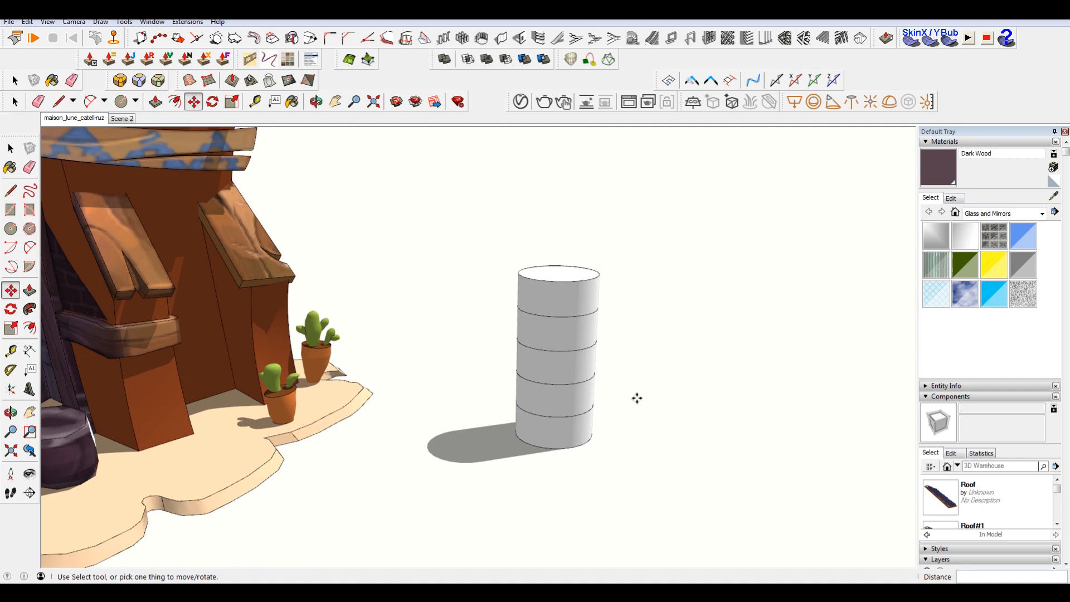
key(s)
drag(608, 401, 648, 398)
key(space)
click(547, 380)
key(s)
mouse_move(504, 368)
mouse_down()
mouse_move(495, 363)
mouse_move(524, 369)
mouse_up()
key(space)
Step: Scale the third ring from the base outward away from the tower and the fourth ring outward toward the tower
click(564, 354)
key(s)
drag(611, 337, 628, 337)
key(space)
click(588, 316)
click(582, 316)
key(s)
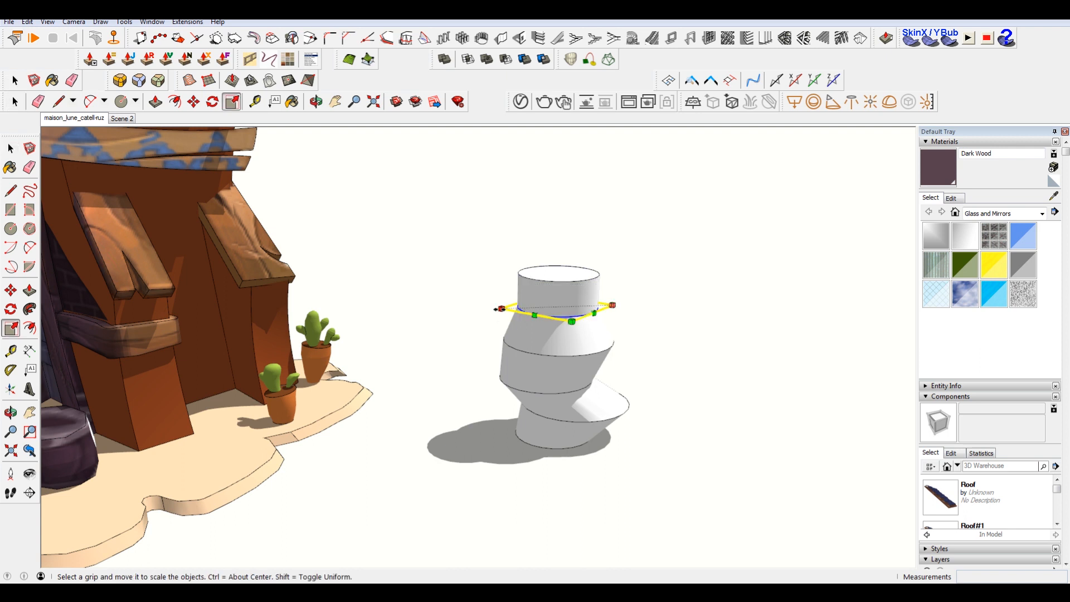
drag(498, 309, 478, 310)
key(space)
Step: Try scaling the cylinder's top face about its centre to 0.24, and undo that scaling
click(560, 283)
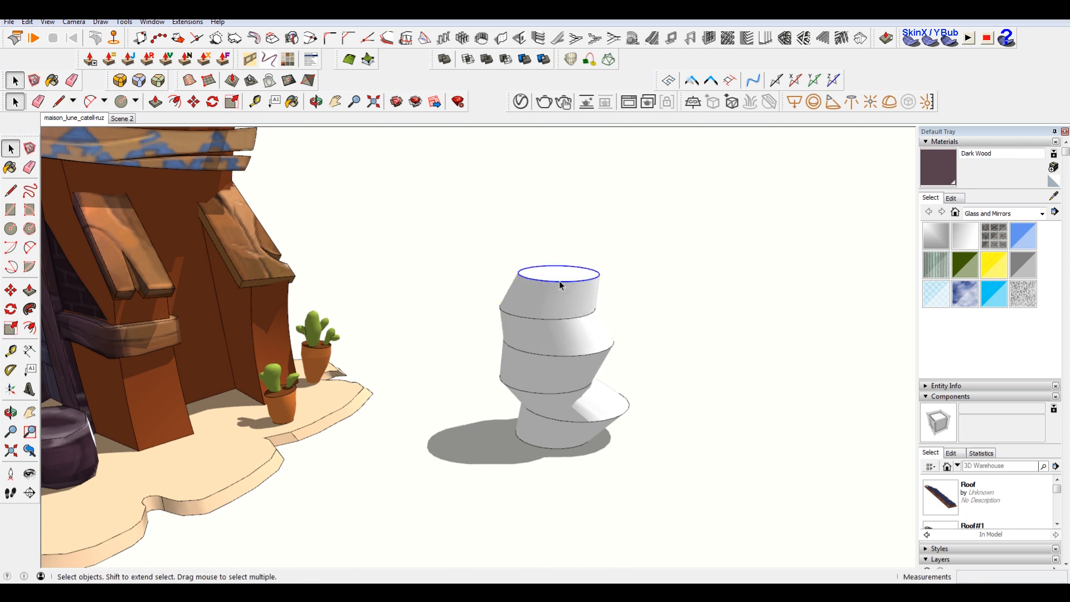
key(s)
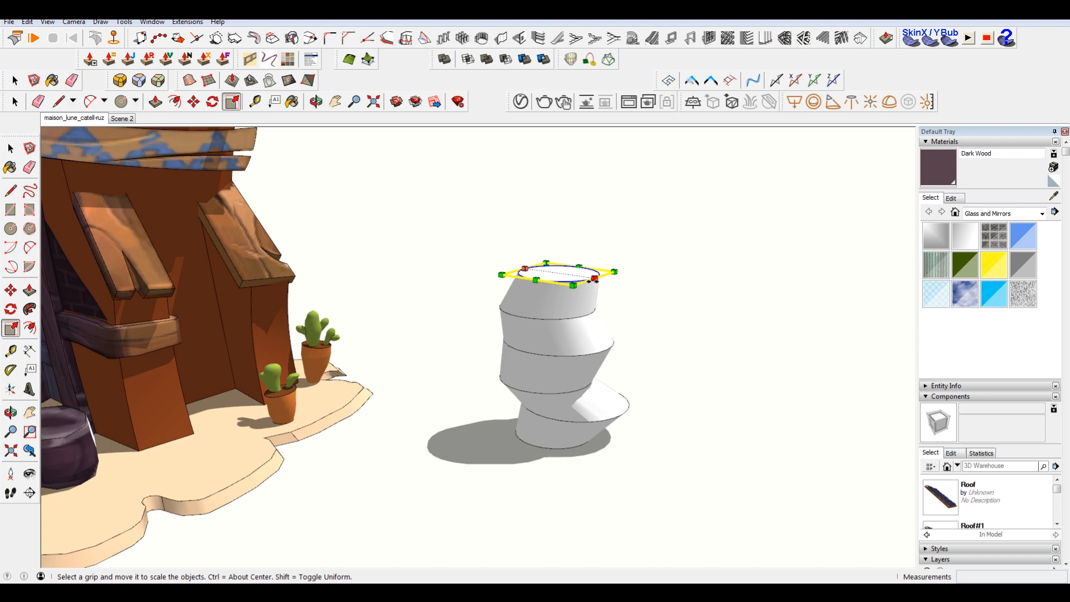
ctrl+drag(613, 273, 572, 274)
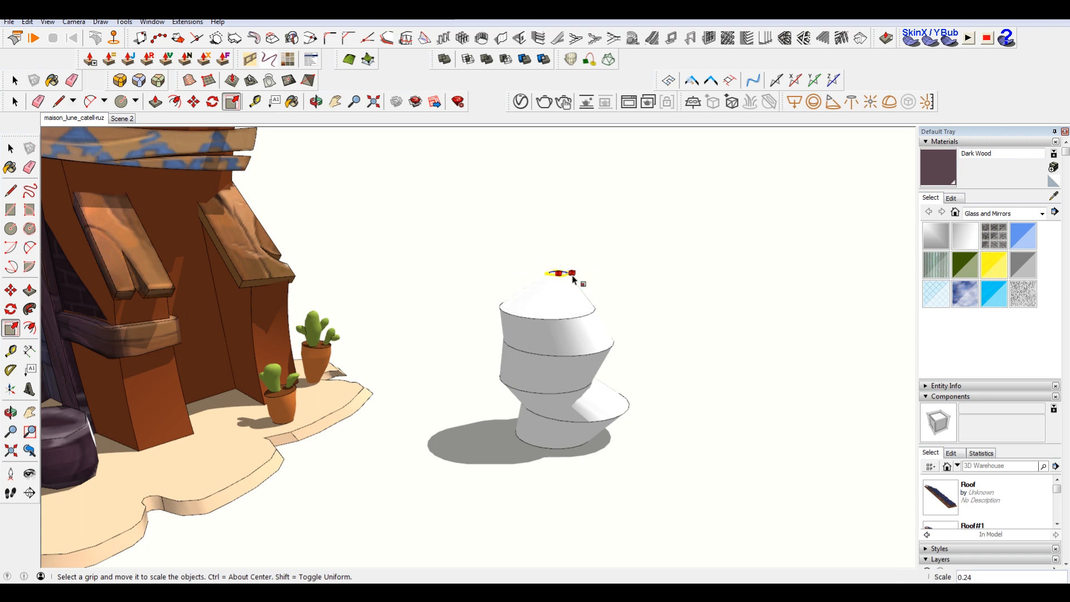
scroll(574, 279, up, 3)
key(ctrl+z)
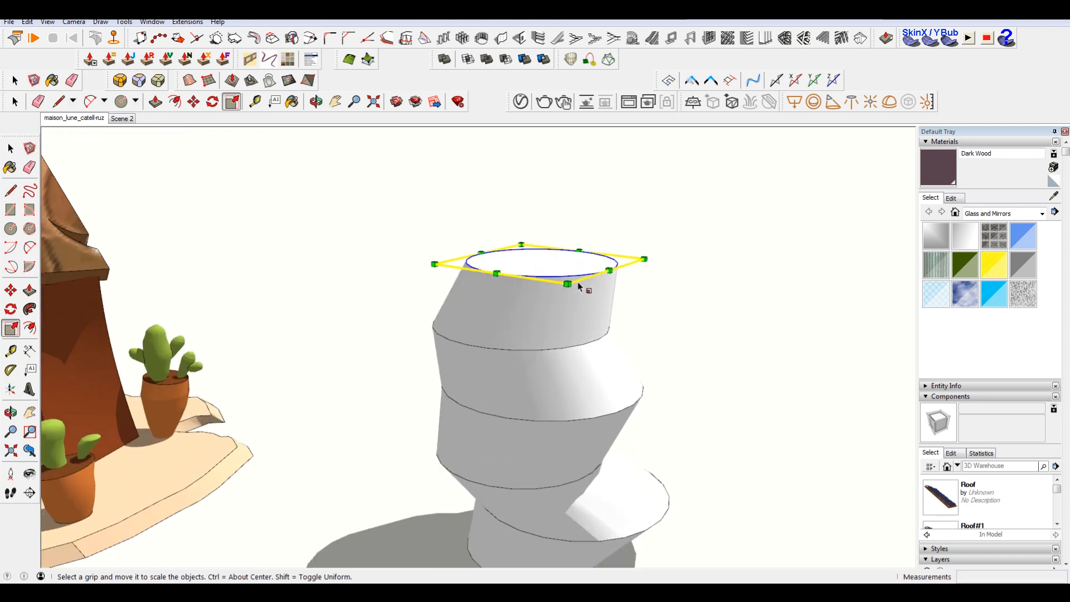
Step: Move the cylinder's top face down to the level of the ring below and extrude it upward about 4 inches
key(m)
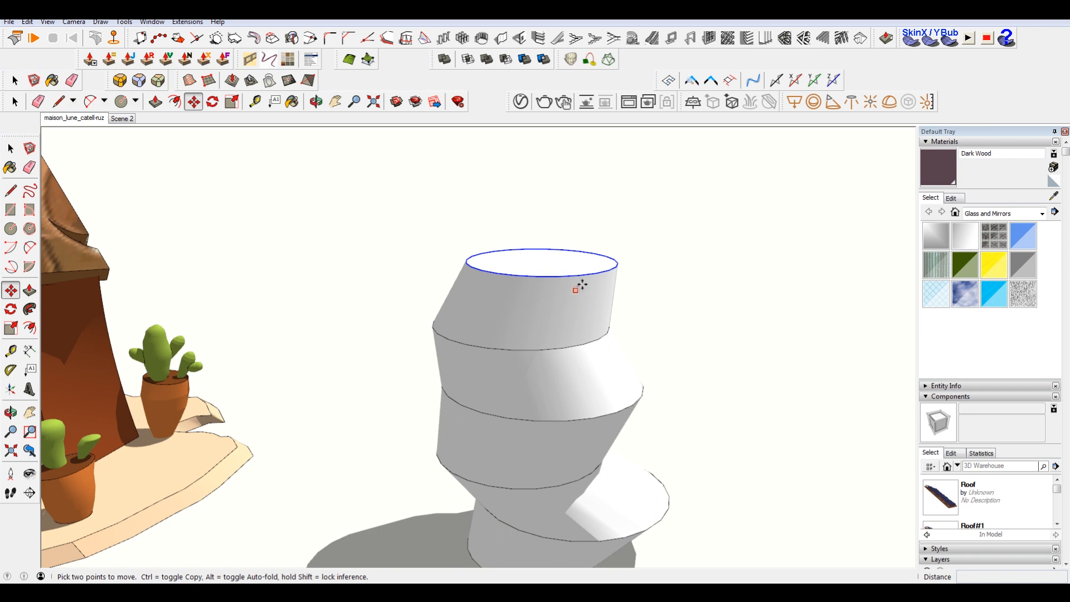
click(614, 267)
click(596, 315)
key(p)
click(569, 312)
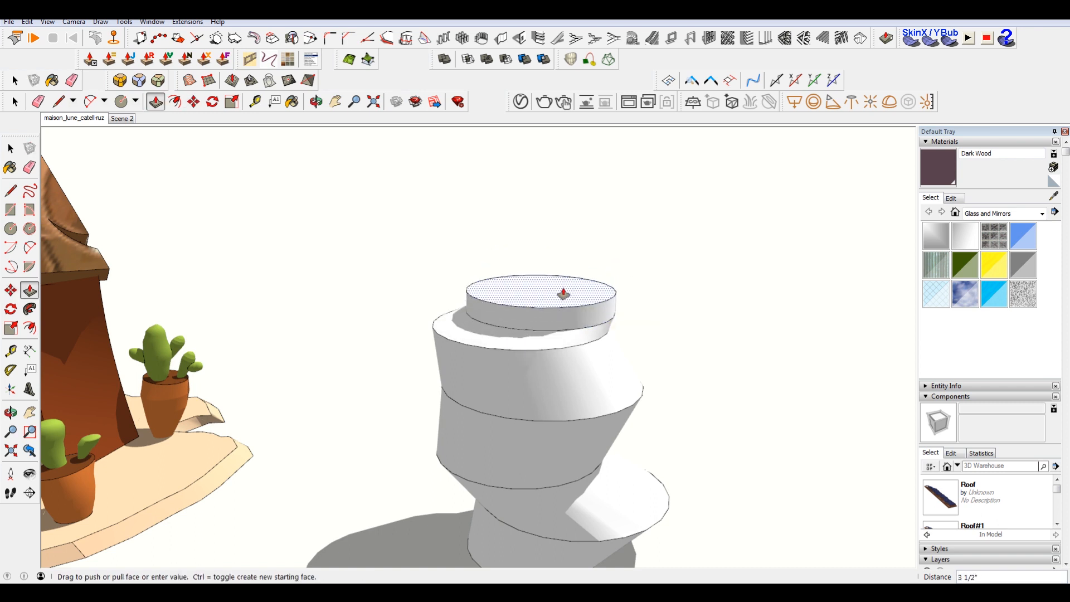
click(563, 289)
Step: Copy the new top section's upper edge down to its base and divide the copy distance by 3
key(space)
click(559, 303)
key(m)
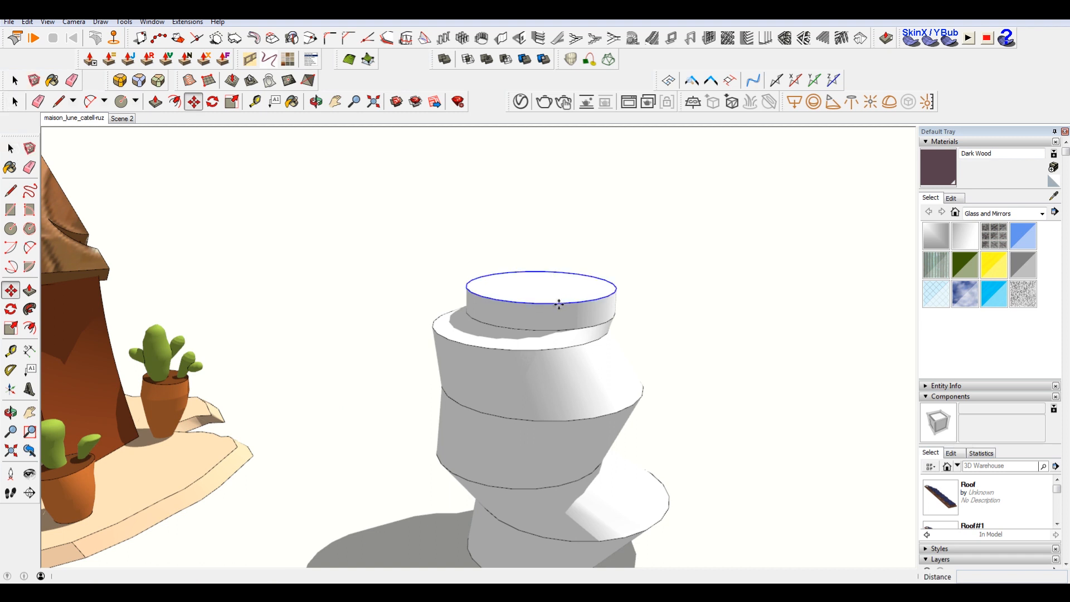
key(ctrl)
click(558, 303)
click(559, 332)
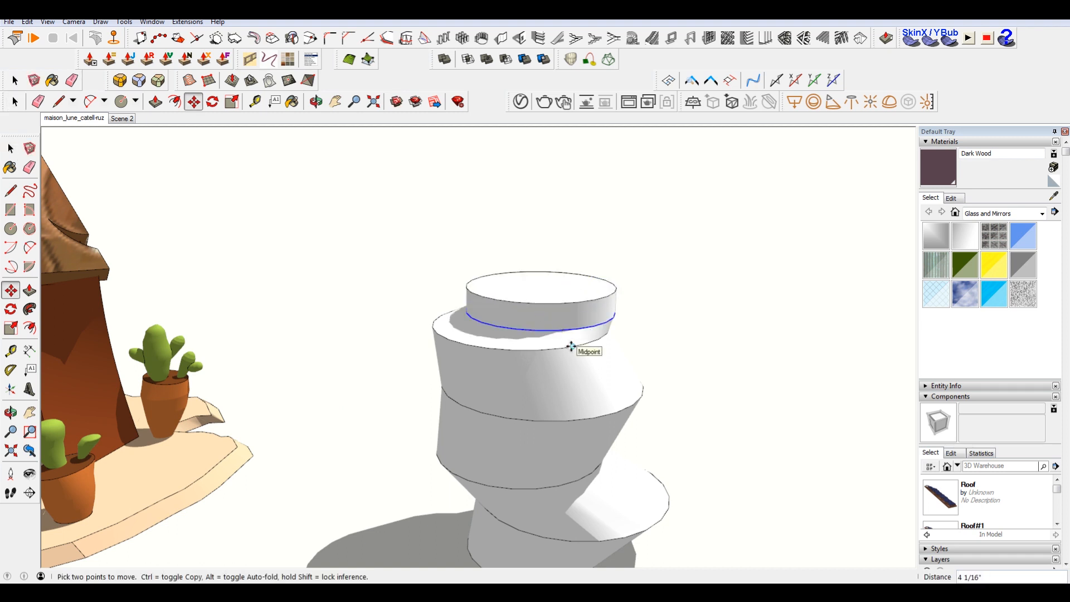
text(/3)
key(Return)
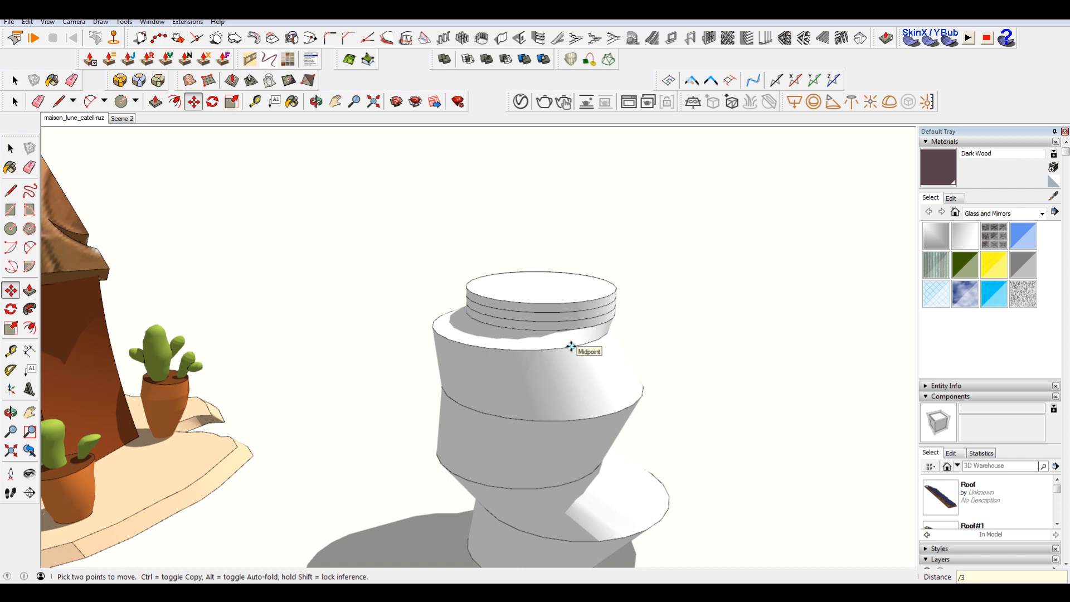
Step: Scale the top face inward about its centre to a small circle and shrink the ring beneath it less strongly
key(space)
click(576, 300)
key(s)
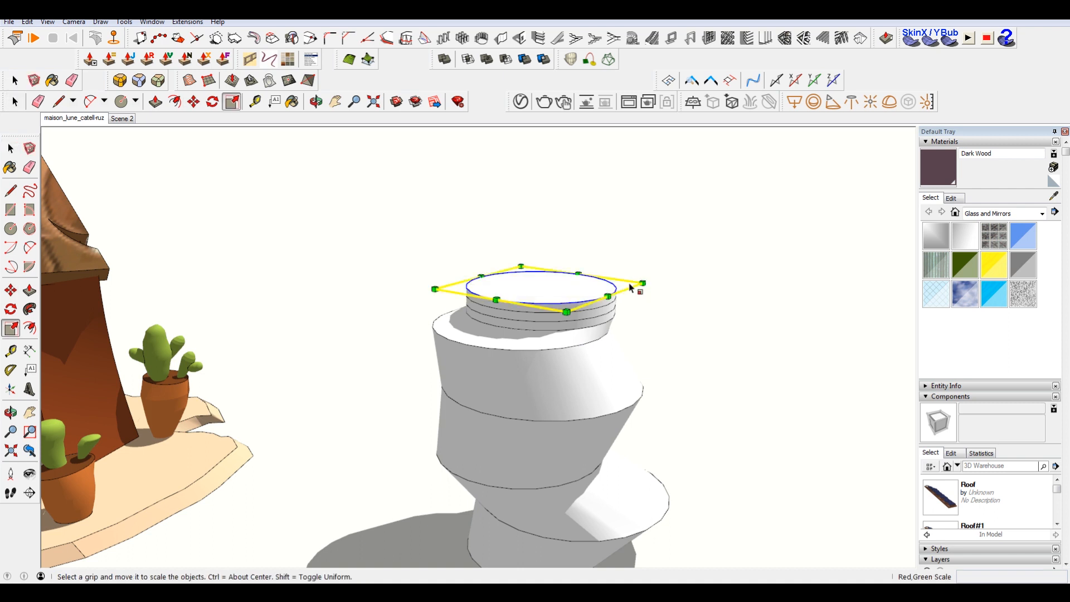
ctrl+drag(642, 283, 569, 285)
key(space)
click(603, 308)
key(s)
ctrl+drag(641, 289, 613, 295)
Step: Scale the top section's lower ring slightly outward about its centre to round off the dome
click(608, 322)
key(s)
key(space)
click(609, 322)
key(s)
ctrl+drag(435, 314, 423, 314)
key(space)
Step: Soften the ring edges of the dome and the body below it with the Eraser tool
scroll(579, 283, down, 3)
key(e)
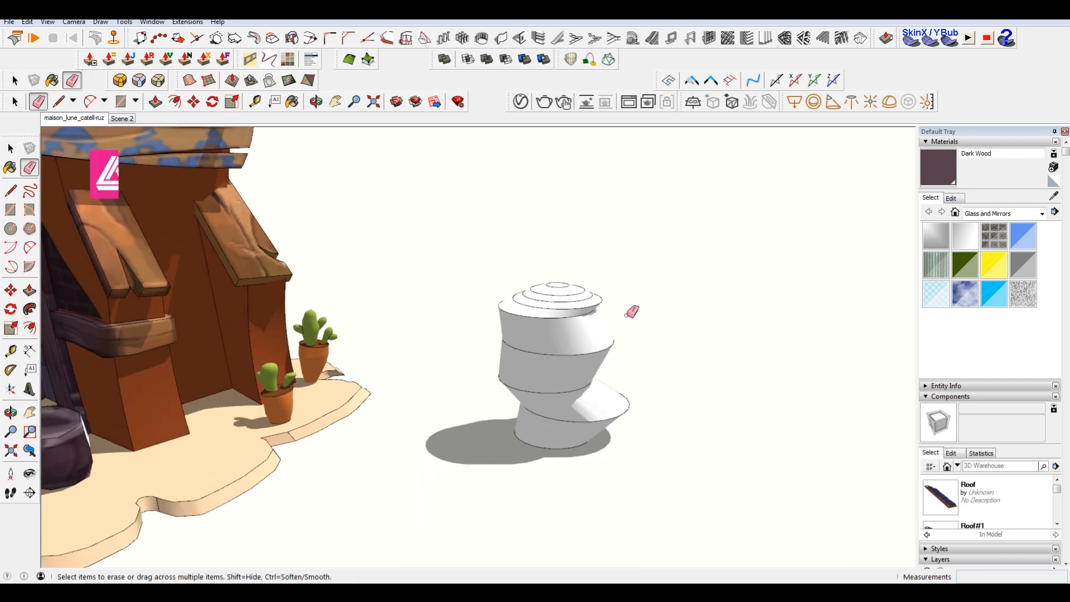
scroll(629, 291, up, 2)
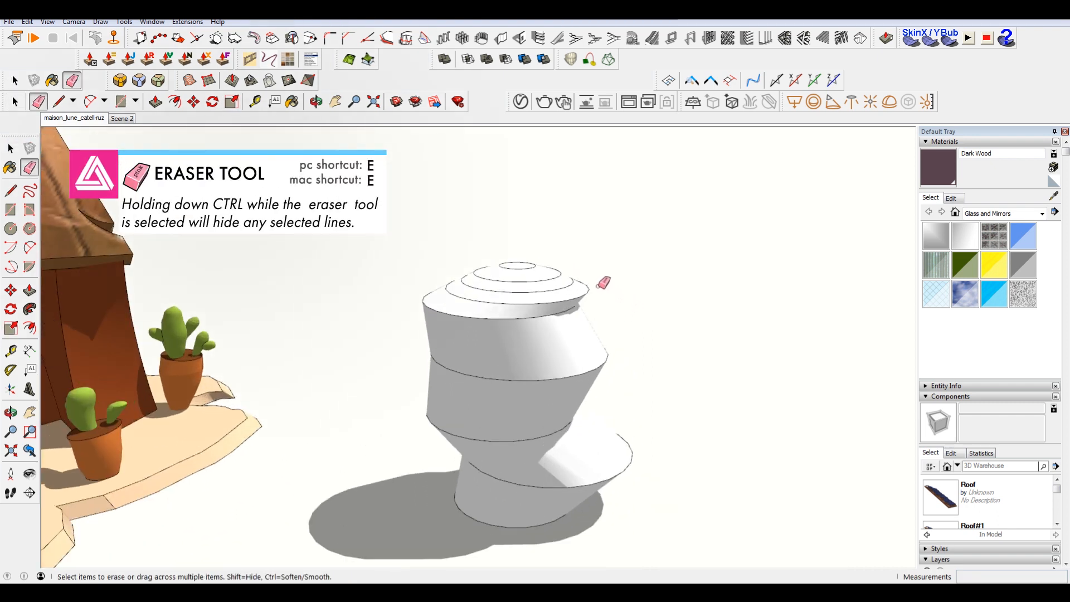
mouse_move(533, 270)
mouse_down()
mouse_move(511, 359)
mouse_move(523, 443)
mouse_up()
drag(533, 492, 576, 502)
Step: Select the shape's smoothed top surface and turn on the display of hidden geometry
mouse_move(613, 435)
middle_down()
mouse_move(626, 401)
mouse_move(414, 303)
mouse_move(188, 317)
mouse_move(115, 341)
mouse_move(707, 318)
mouse_move(628, 219)
mouse_move(550, 373)
middle_up()
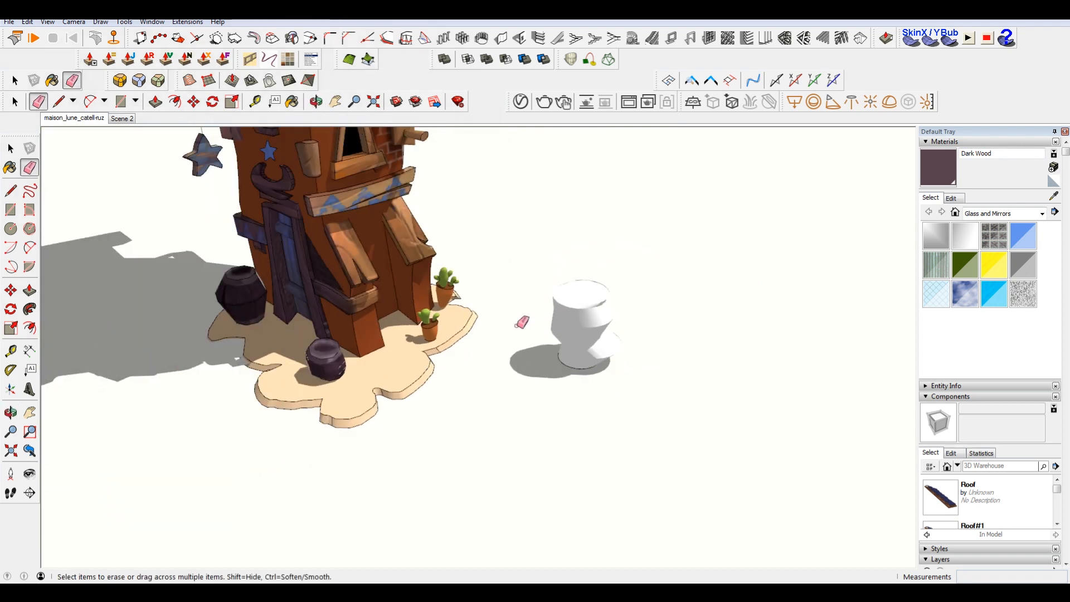
mouse_move(695, 292)
middle_down()
mouse_move(206, 262)
mouse_move(323, 245)
mouse_move(704, 239)
mouse_move(580, 342)
mouse_move(681, 236)
mouse_move(627, 251)
middle_up()
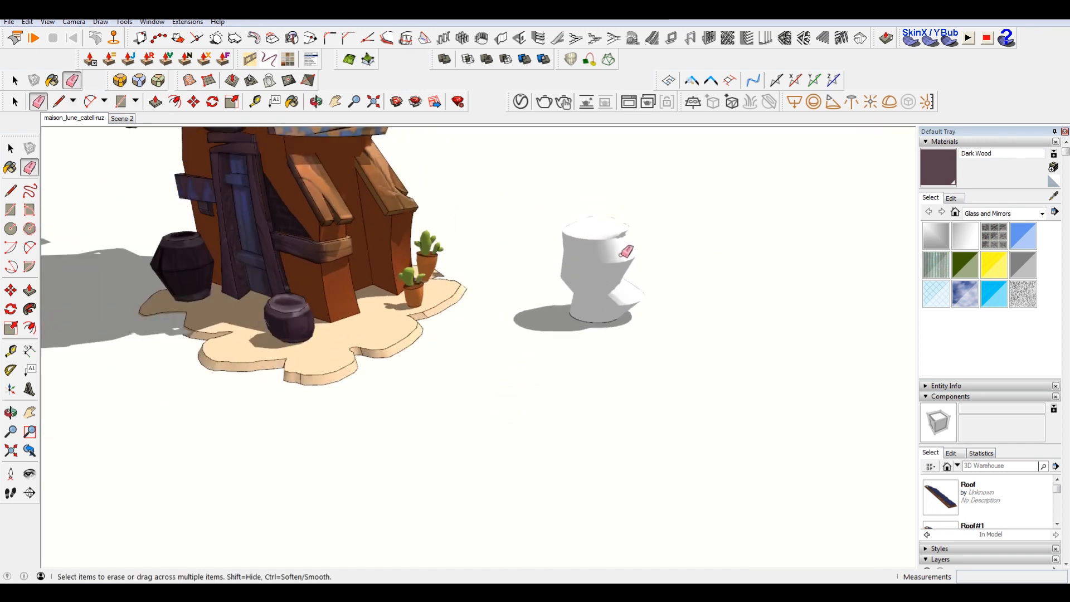
mouse_move(361, 345)
middle_down()
mouse_move(301, 354)
mouse_move(272, 298)
middle_up()
scroll(272, 298, up, 3)
middle_drag(496, 276, 421, 291)
middle_drag(834, 177, 622, 418)
click(636, 358)
middle_drag(635, 359, 616, 318)
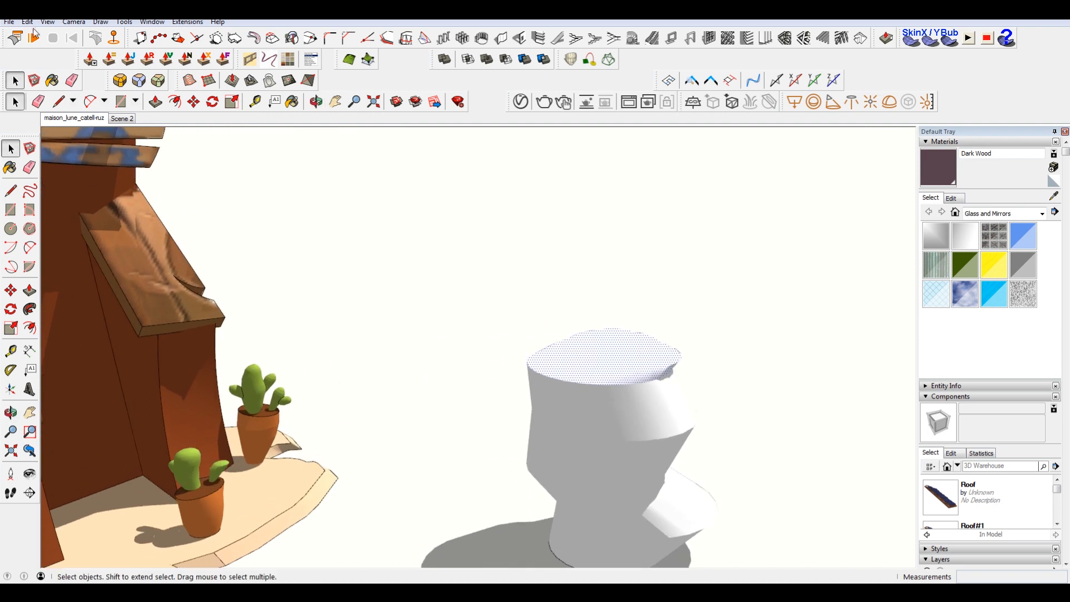
click(48, 22)
click(54, 66)
scroll(569, 354, up, 2)
middle_drag(569, 353, 641, 323)
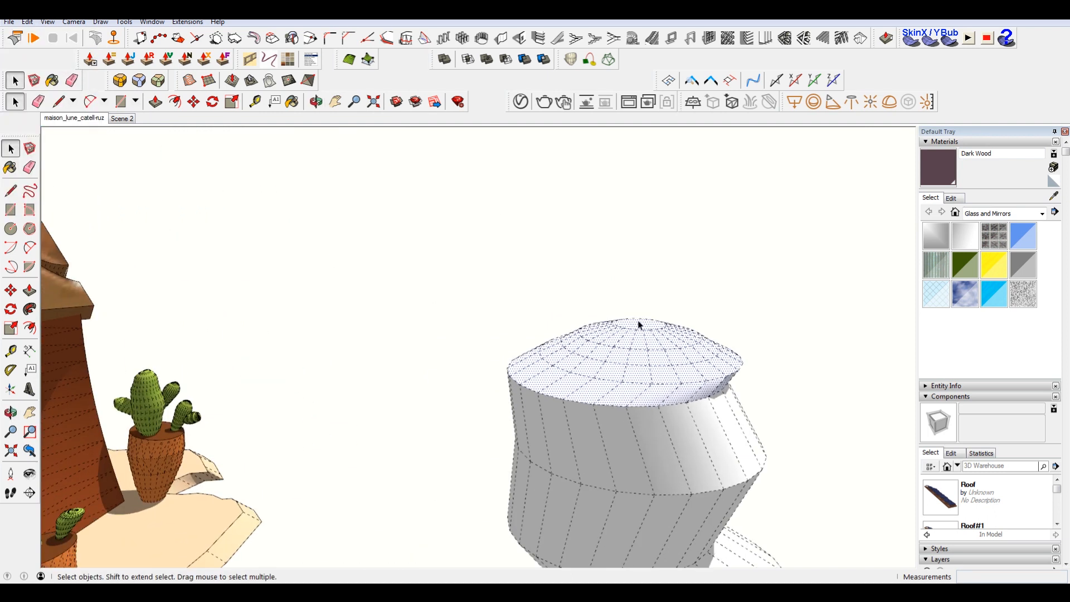
Step: Rotate the small circular face on top of the dome about its centre, tilting it from the horizontal plane
click(711, 315)
key(s)
key(q)
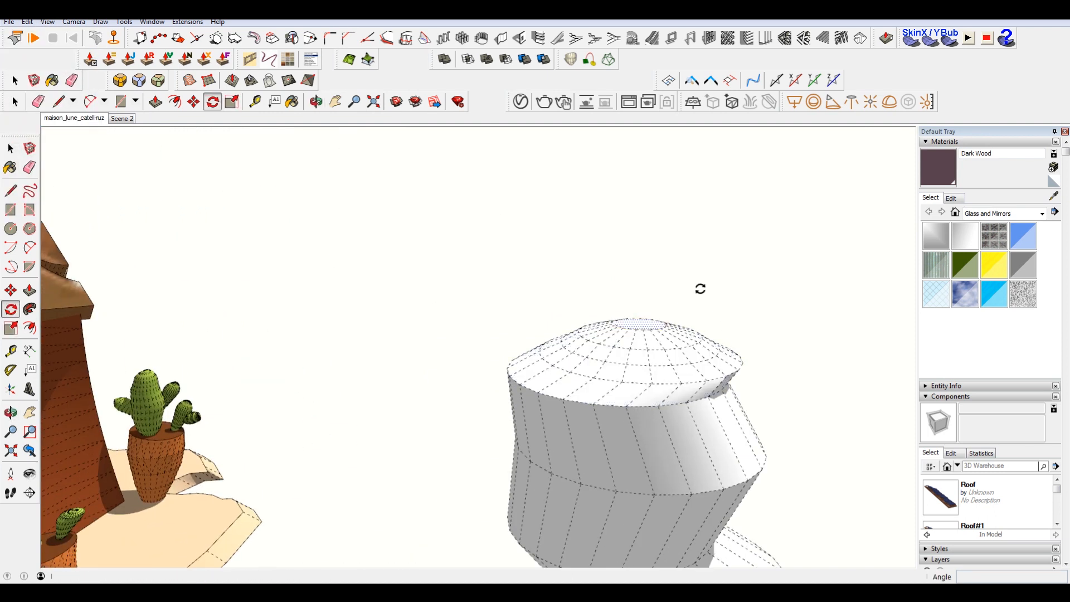
click(641, 324)
click(716, 289)
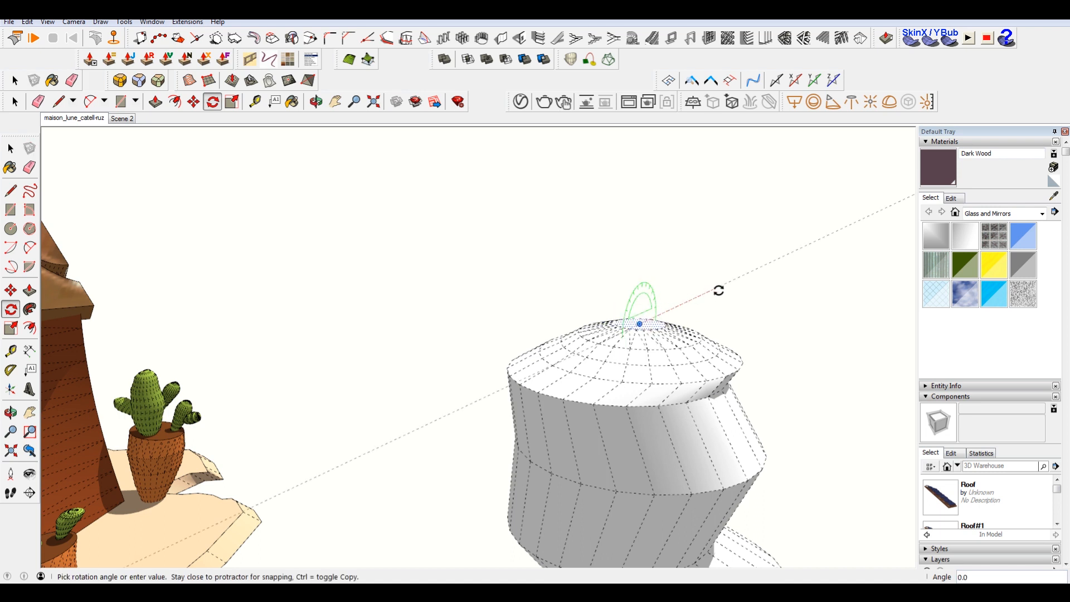
click(762, 320)
Step: Examine the hidden geometry of the potted cactus and of the whole tower from several angles
middle_drag(741, 320, 788, 298)
scroll(657, 227, up, 8)
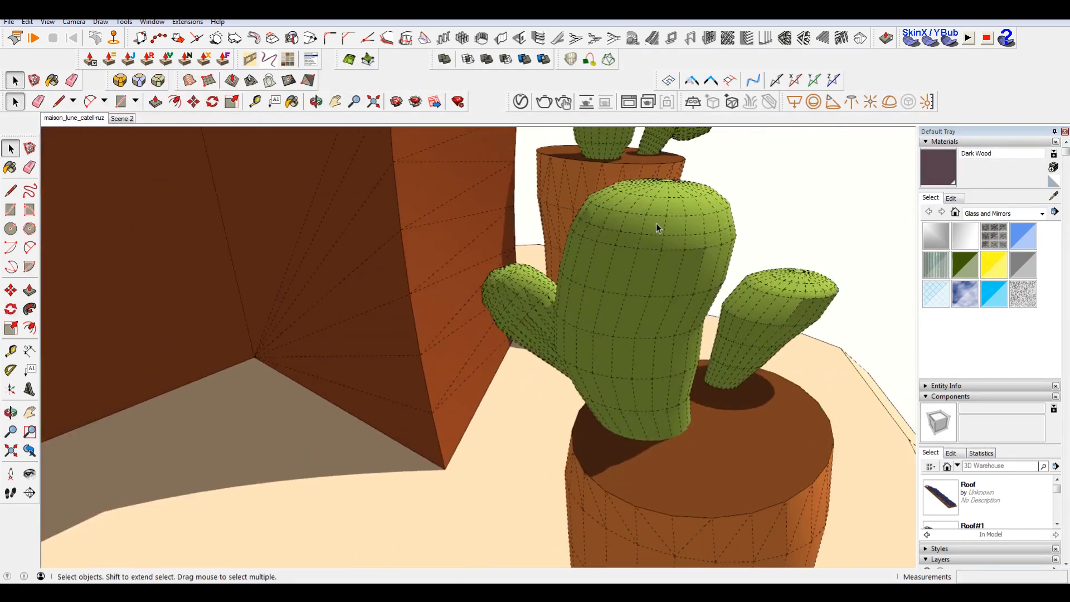
middle_drag(667, 249, 641, 315)
scroll(574, 202, down, 8)
scroll(608, 285, down, 3)
middle_drag(549, 259, 749, 229)
middle_drag(827, 243, 719, 406)
scroll(773, 263, down, 2)
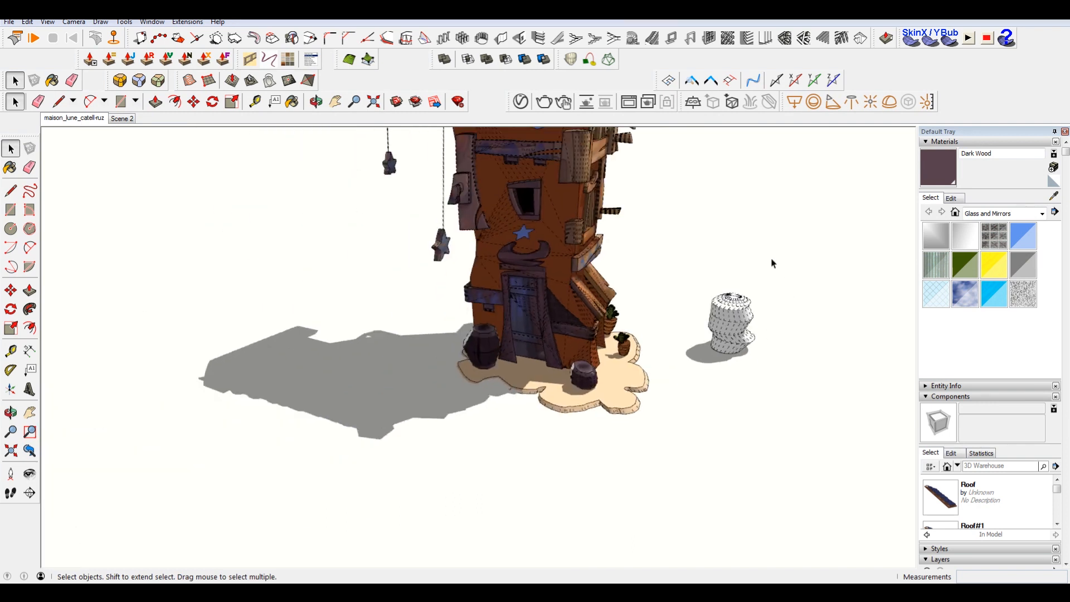
middle_drag(773, 263, 685, 387)
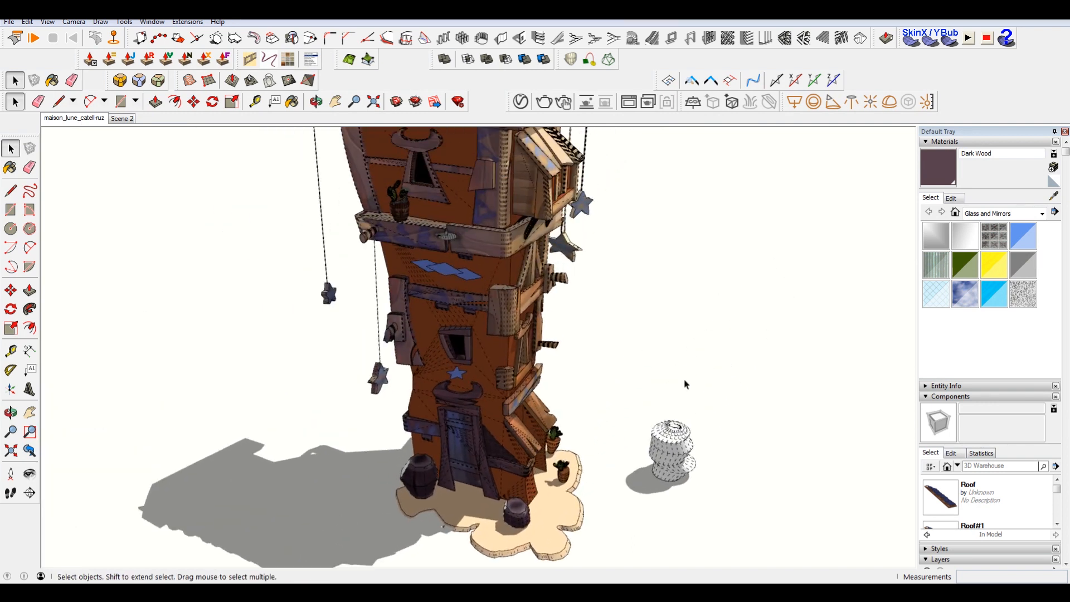
middle_drag(669, 286, 620, 357)
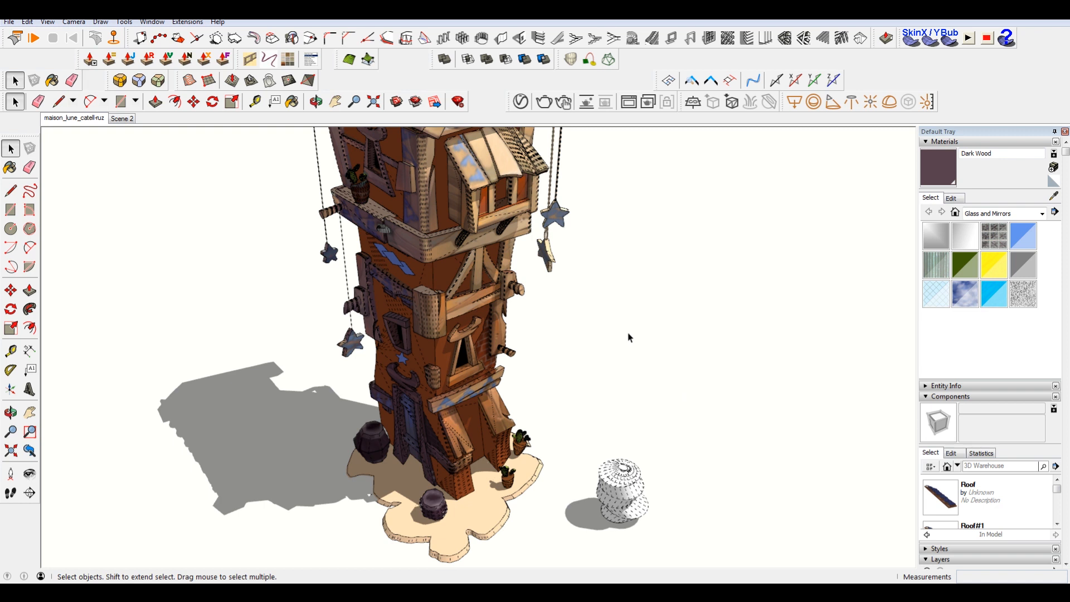
scroll(648, 347, down, 5)
mouse_move(625, 425)
middle_down()
mouse_move(659, 478)
mouse_move(638, 468)
middle_up()
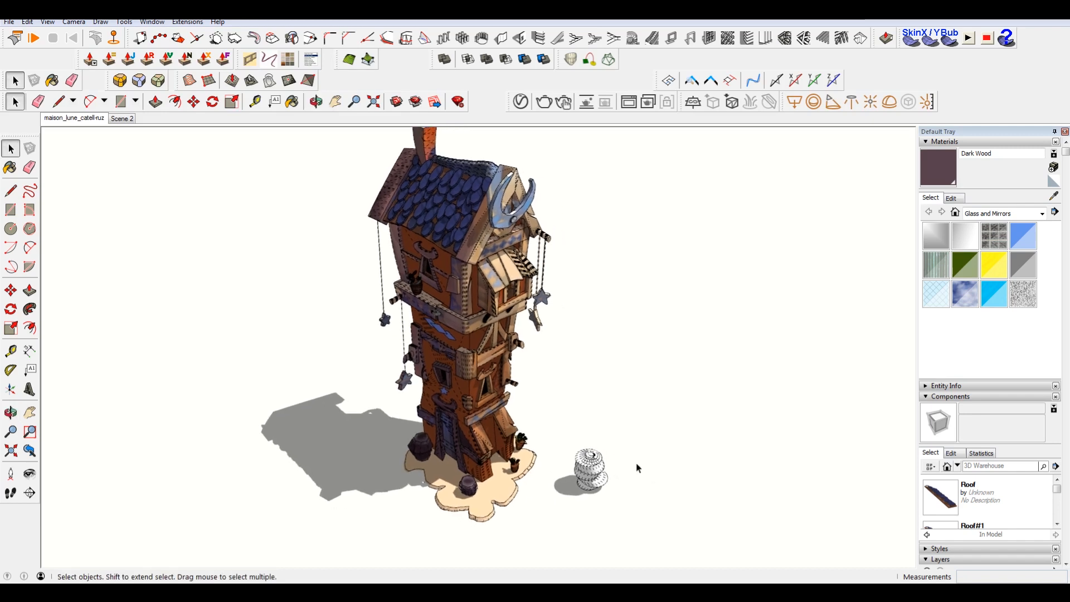
scroll(666, 326, down, 2)
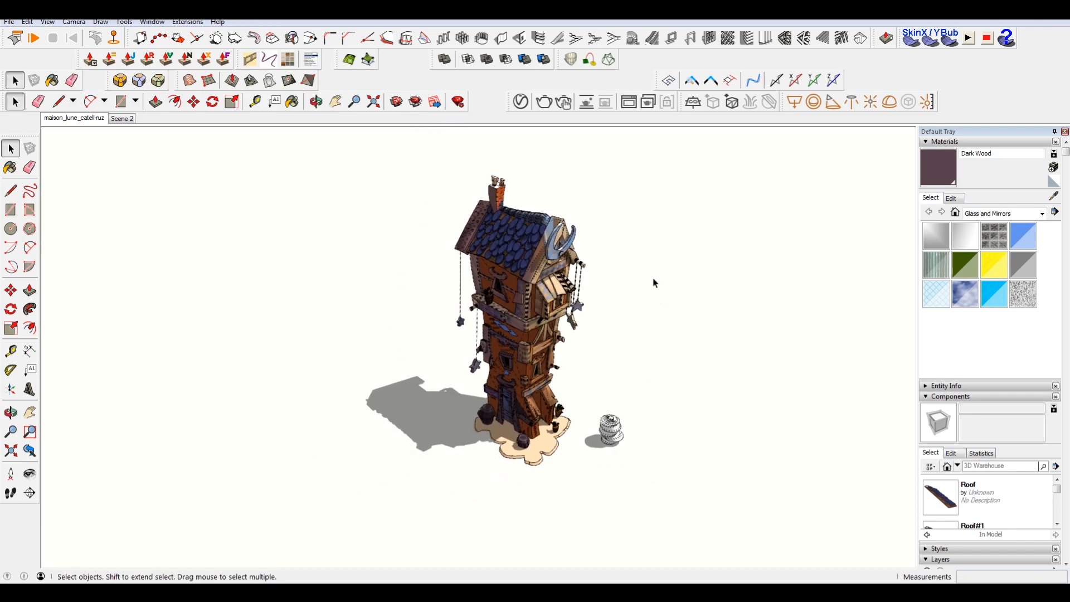
scroll(574, 407, up, 4)
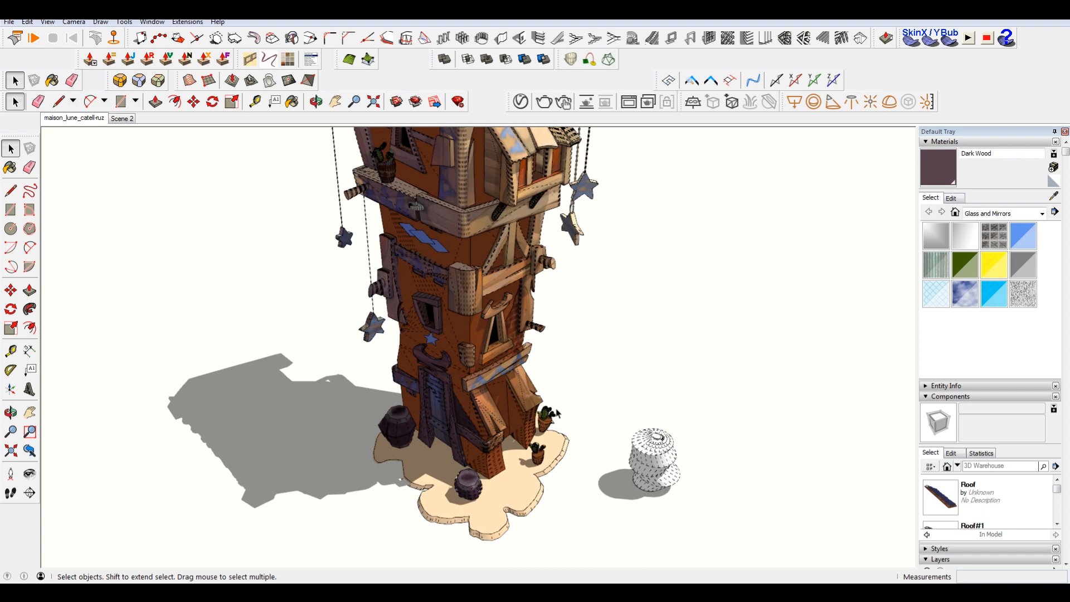
Step: Delete the whole demonstration cylinder beside the tower
drag(619, 352, 771, 559)
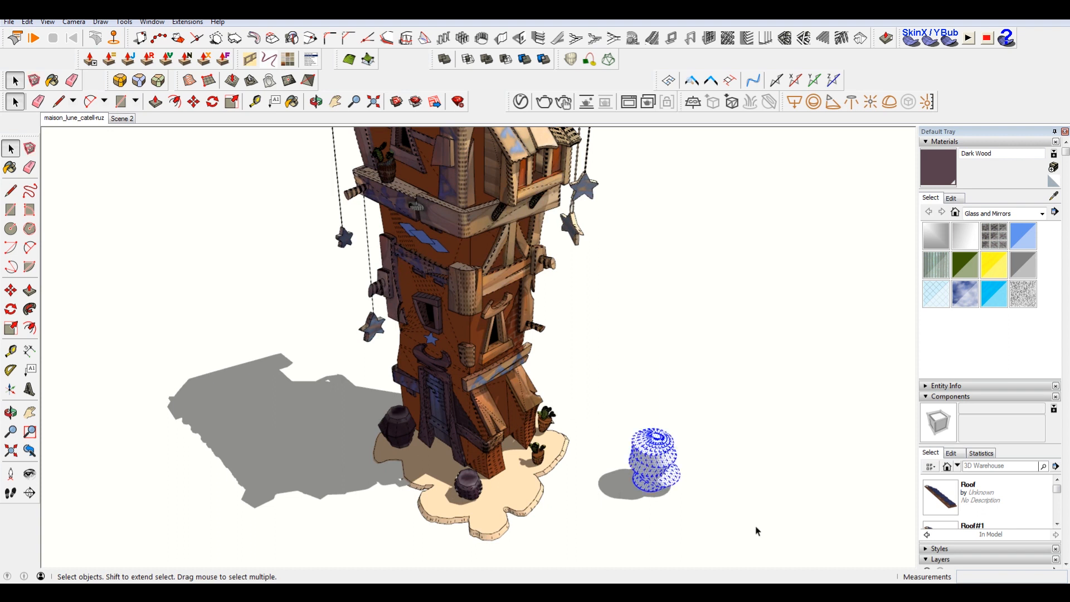
key(Delete)
key(o)
drag(736, 350, 690, 356)
key(space)
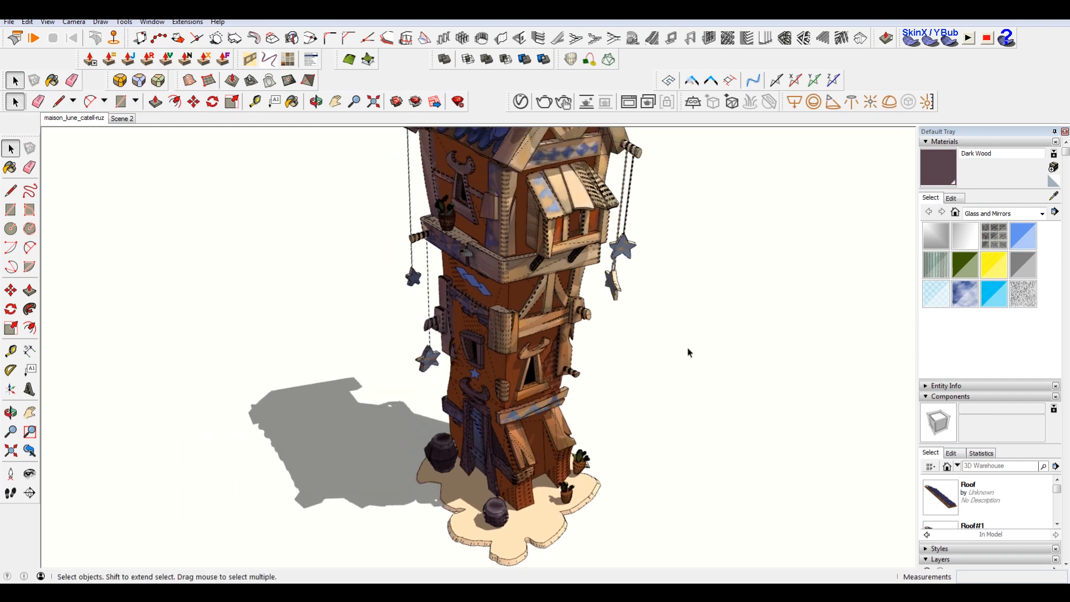